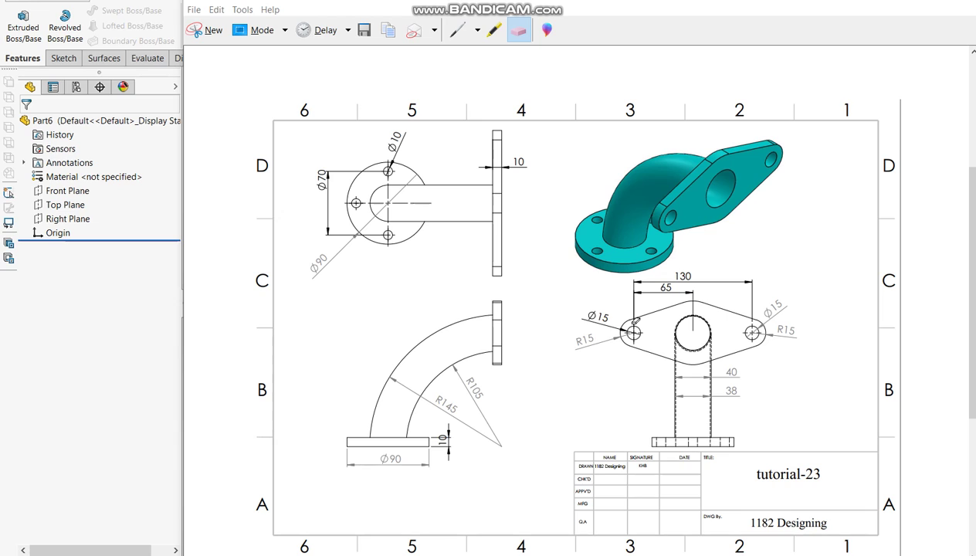
Switch the Snipping Tool pen to red.
click(478, 32)
click(482, 65)
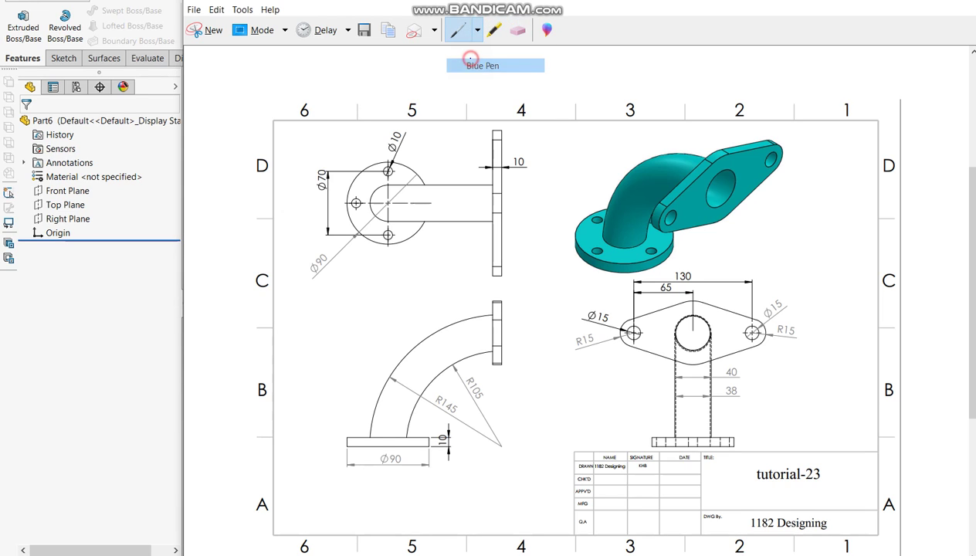
click(478, 33)
click(477, 50)
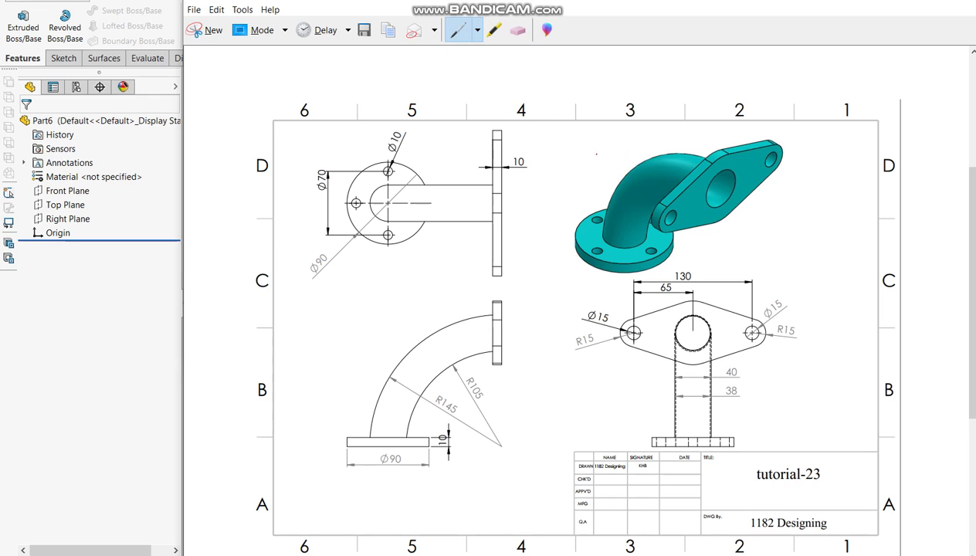
Mark the elbow and its R105 and 38 dimensions in red, then close the window.
drag(569, 149, 621, 173)
mouse_move(467, 377)
mouse_down()
mouse_move(480, 393)
mouse_move(456, 414)
mouse_up()
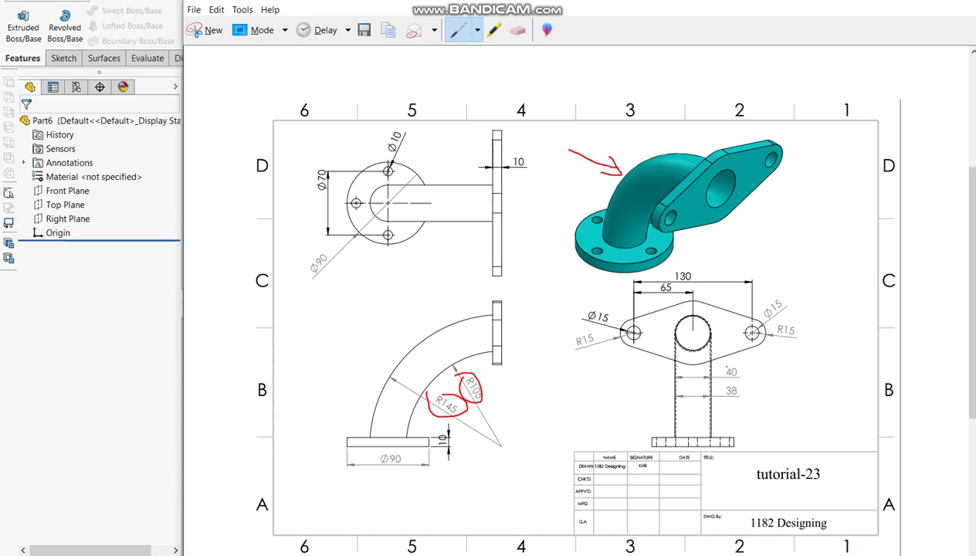
drag(722, 388, 721, 399)
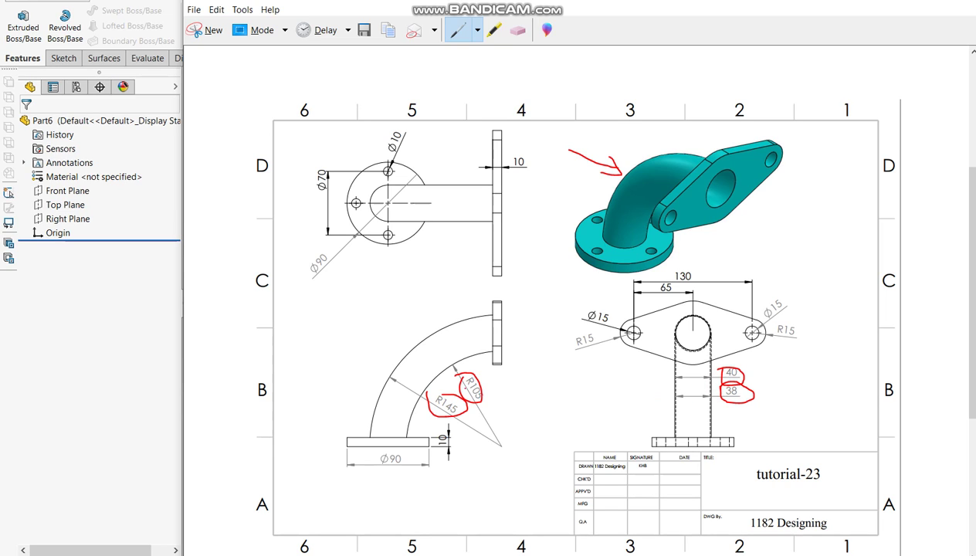
click(128, 350)
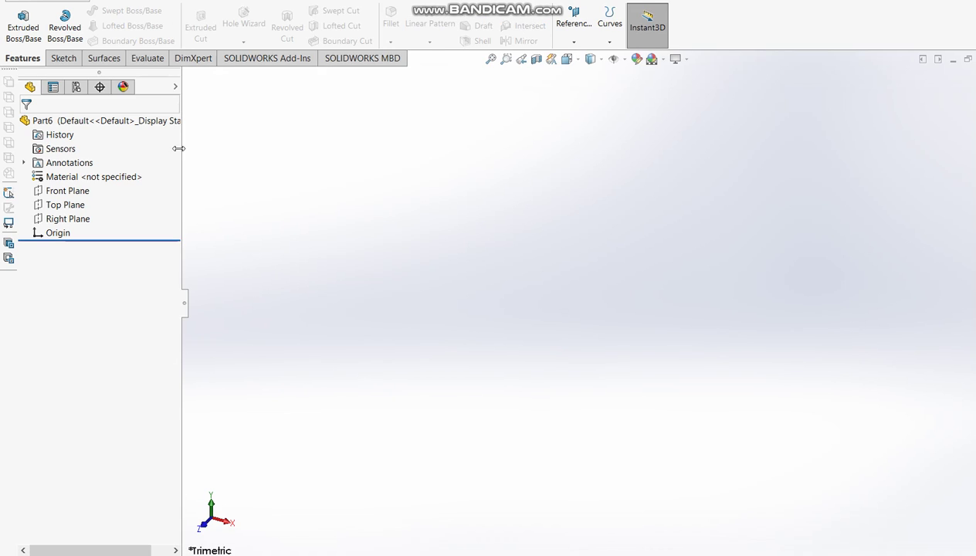
Start a Front Plane sketch and draw a circle whose edge touches the origin.
click(62, 58)
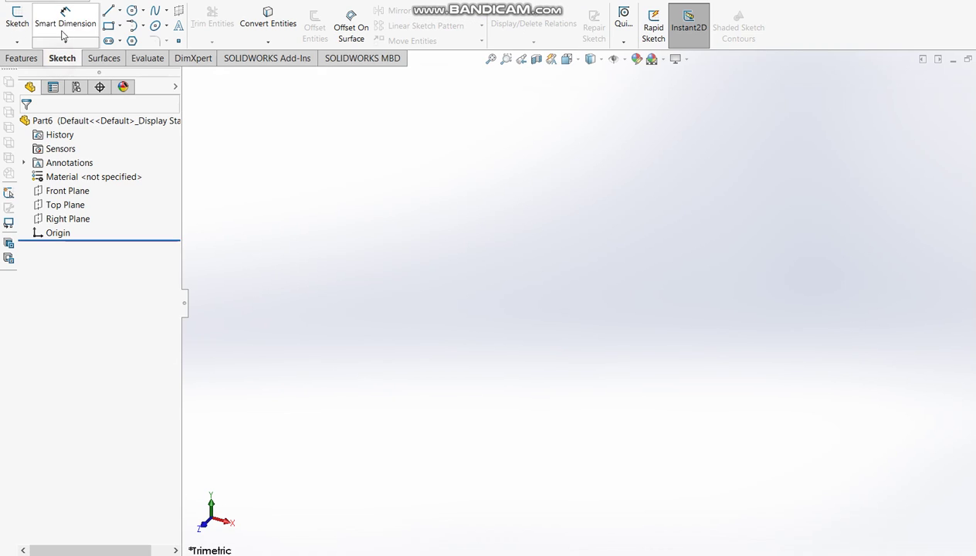
click(10, 21)
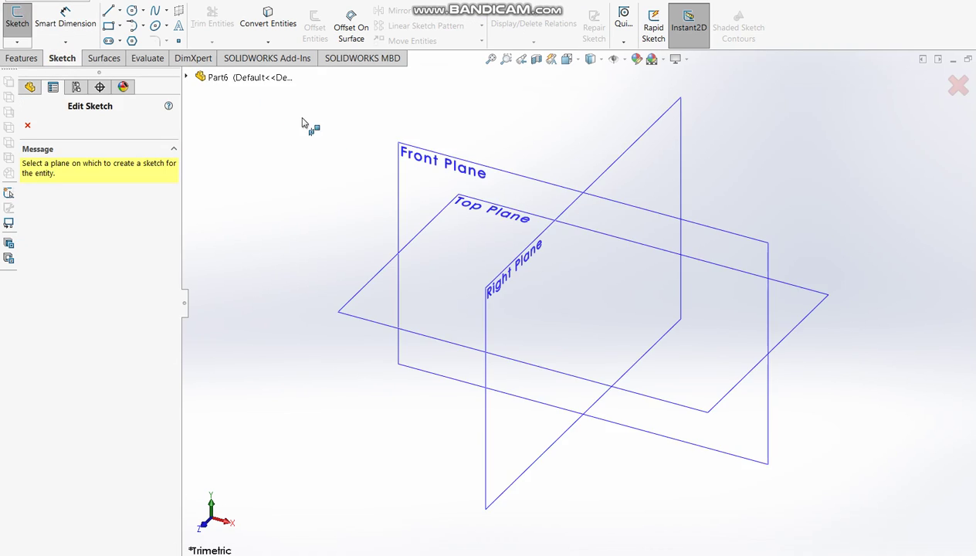
click(486, 177)
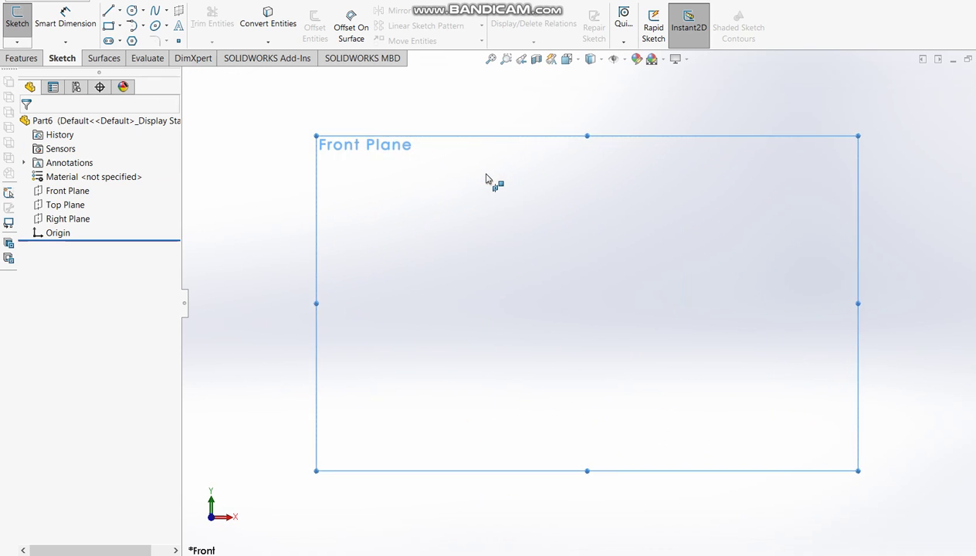
click(132, 10)
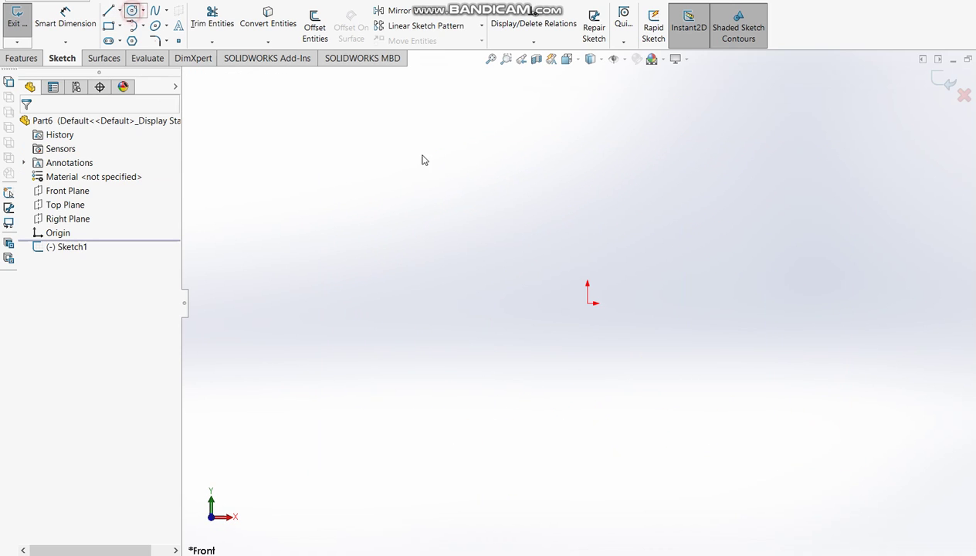
click(709, 302)
click(595, 304)
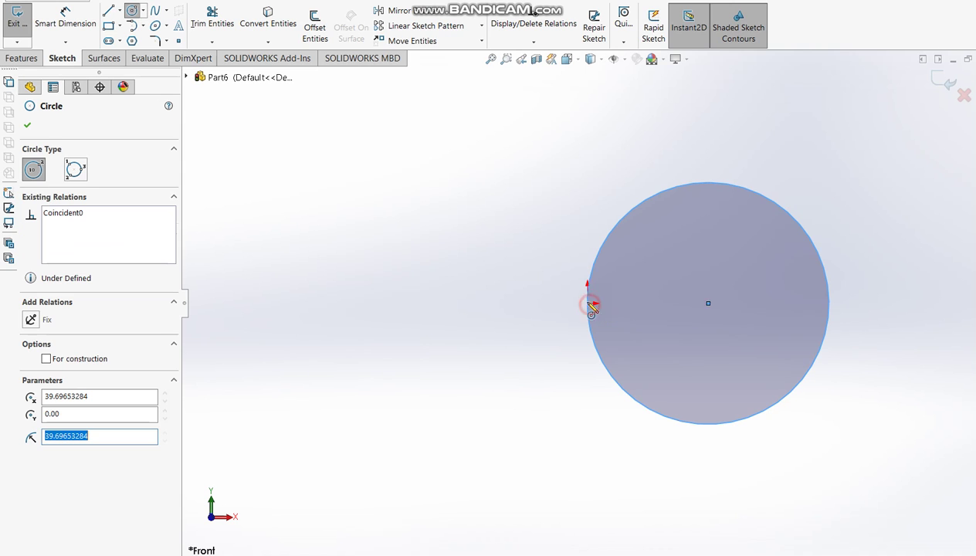
Dimension the circle's diameter as 125*2 (Ø250).
click(75, 31)
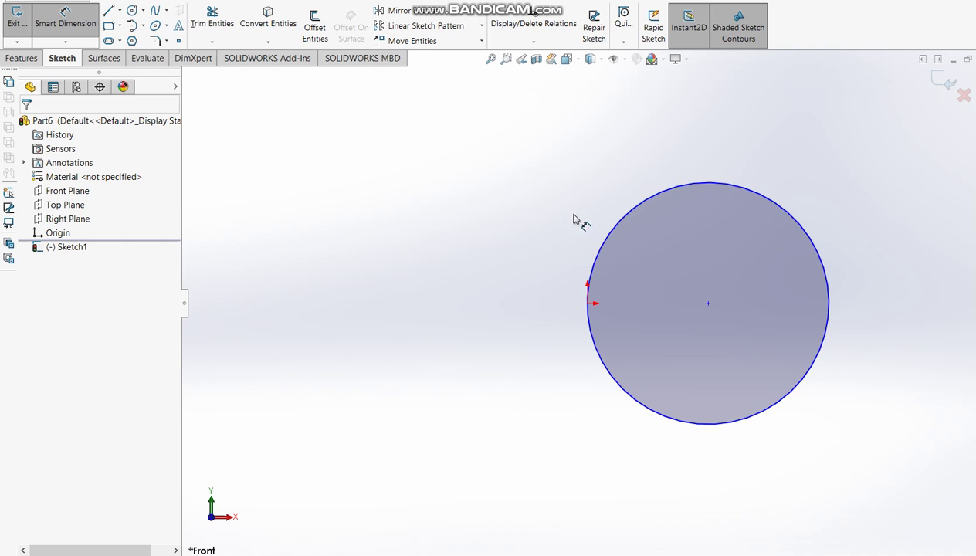
click(621, 224)
click(427, 226)
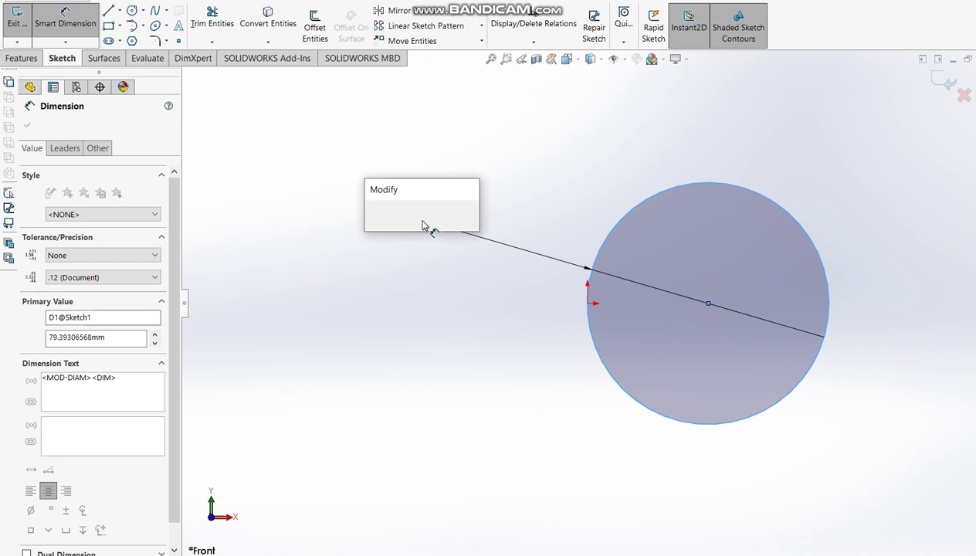
text(125*)
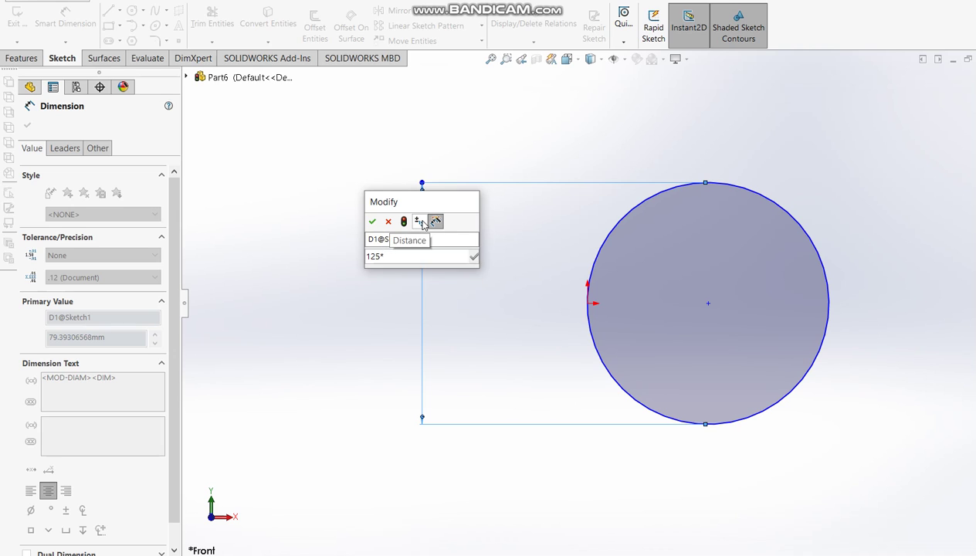
text(2)
key(Return)
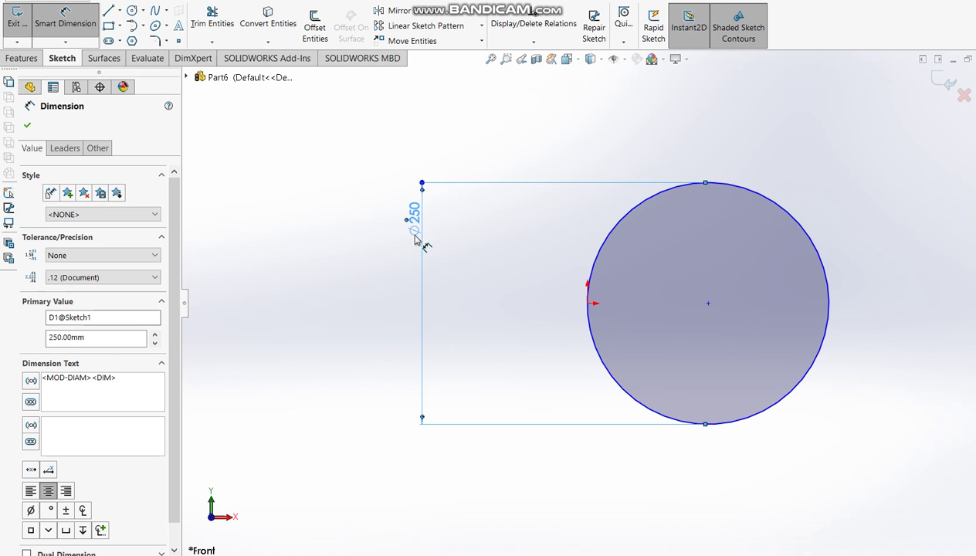
click(107, 14)
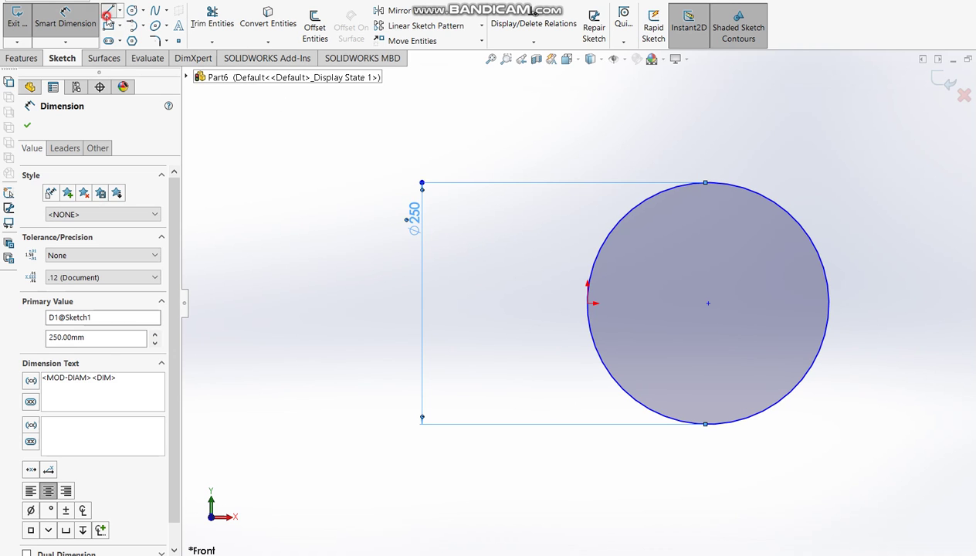
Draw helper lines from left quadrant through centre to top, then trim the circle to a quarter arc.
click(587, 303)
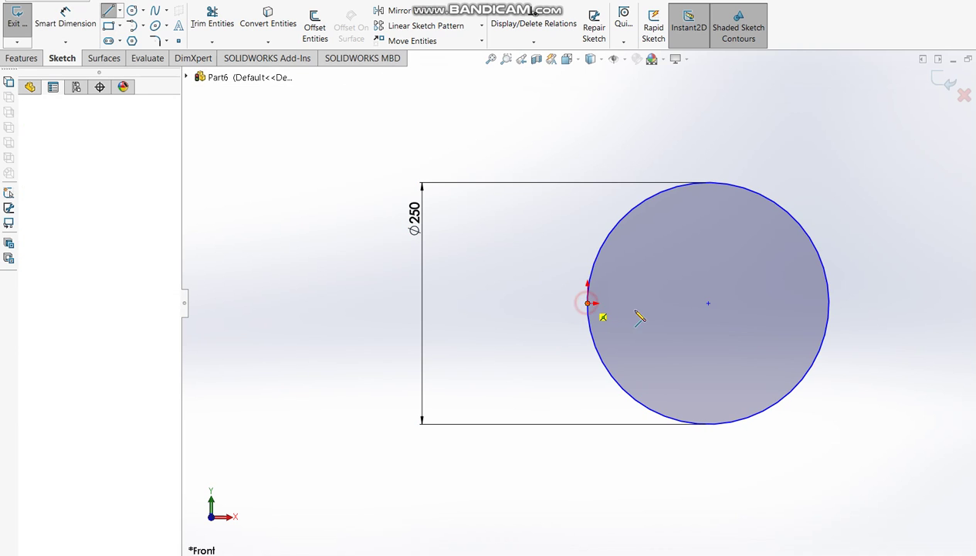
click(708, 302)
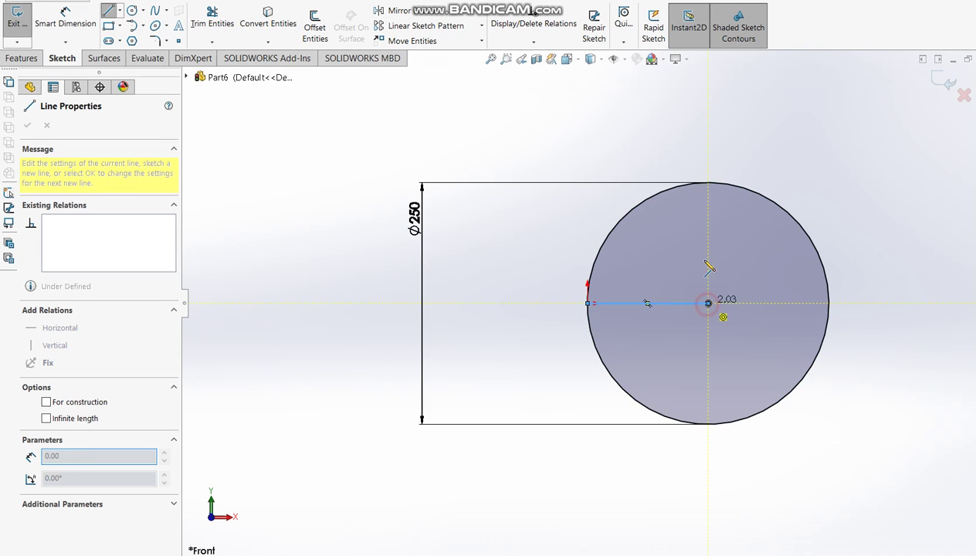
click(708, 183)
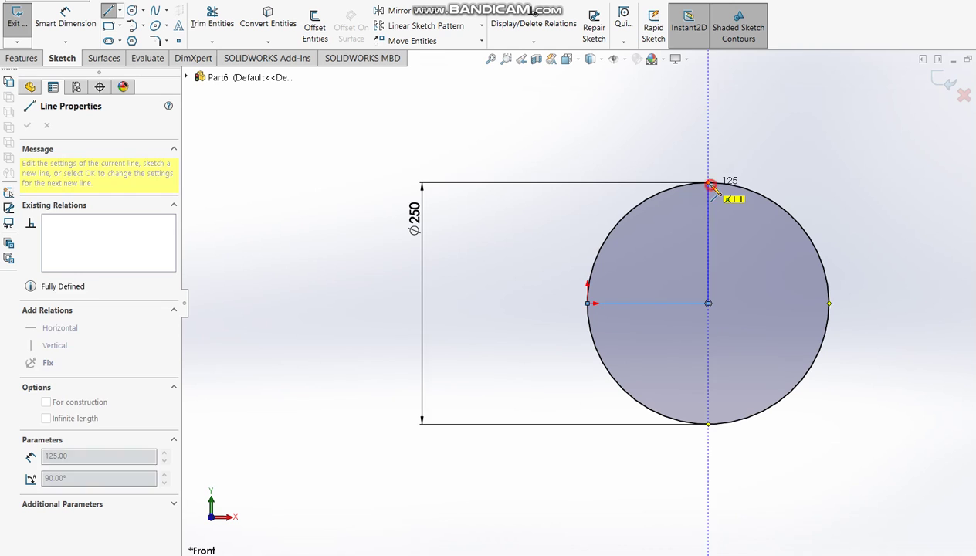
click(212, 23)
drag(720, 153, 766, 288)
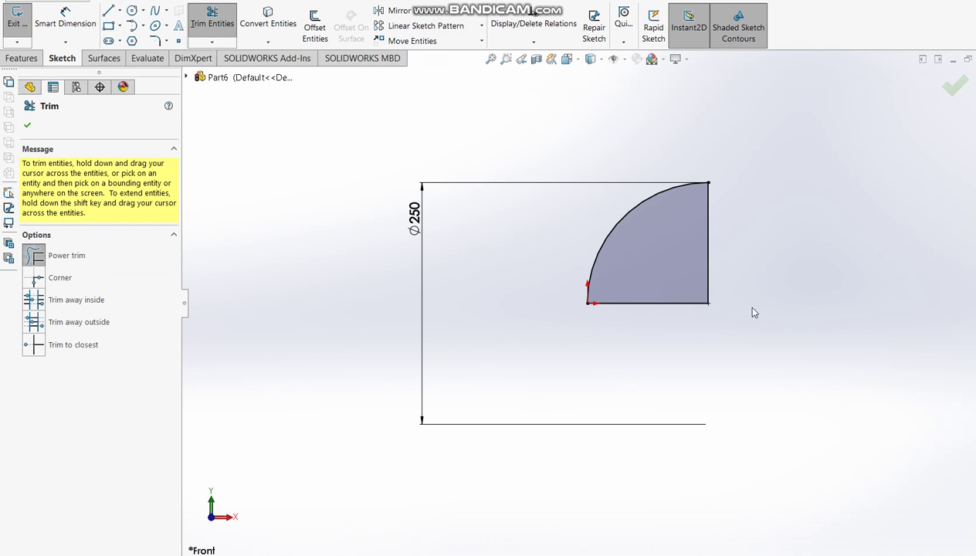
mouse_move(765, 249)
mouse_down()
mouse_move(704, 266)
mouse_move(671, 316)
mouse_up()
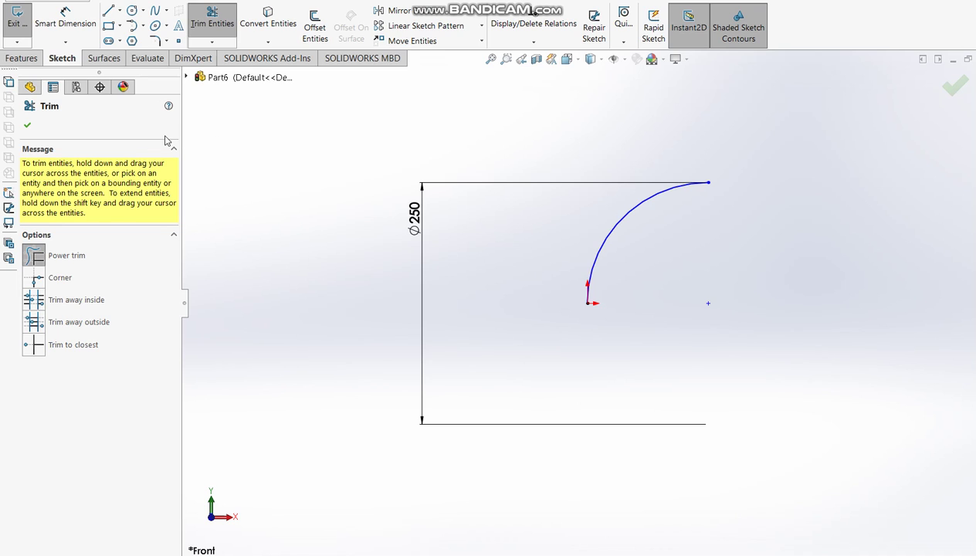
click(27, 125)
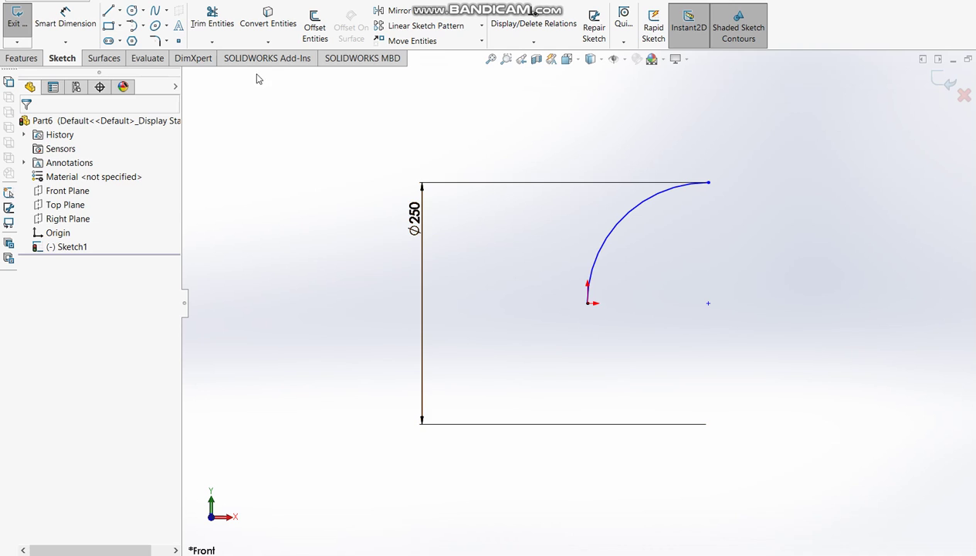
Delete the conflicting Ø250 diameter dimension from the arc.
click(65, 17)
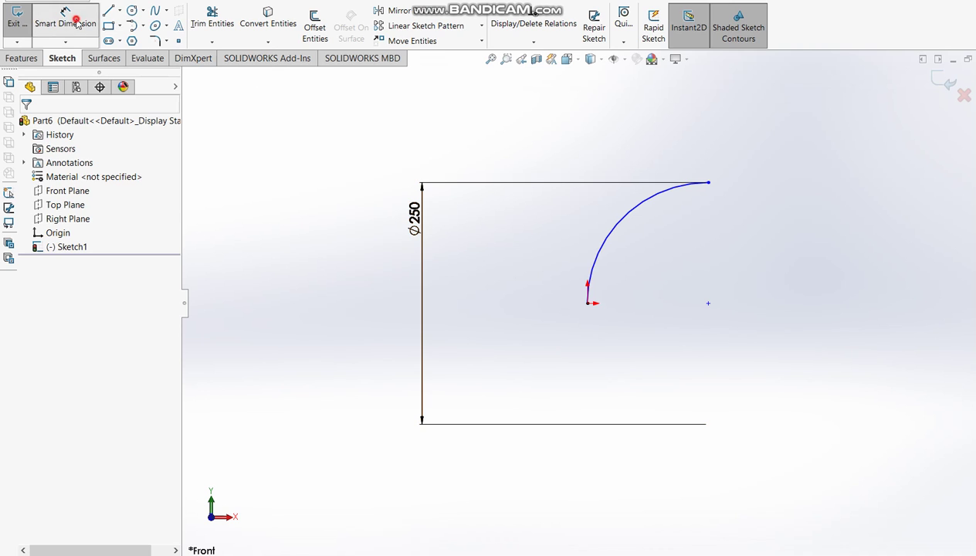
click(632, 221)
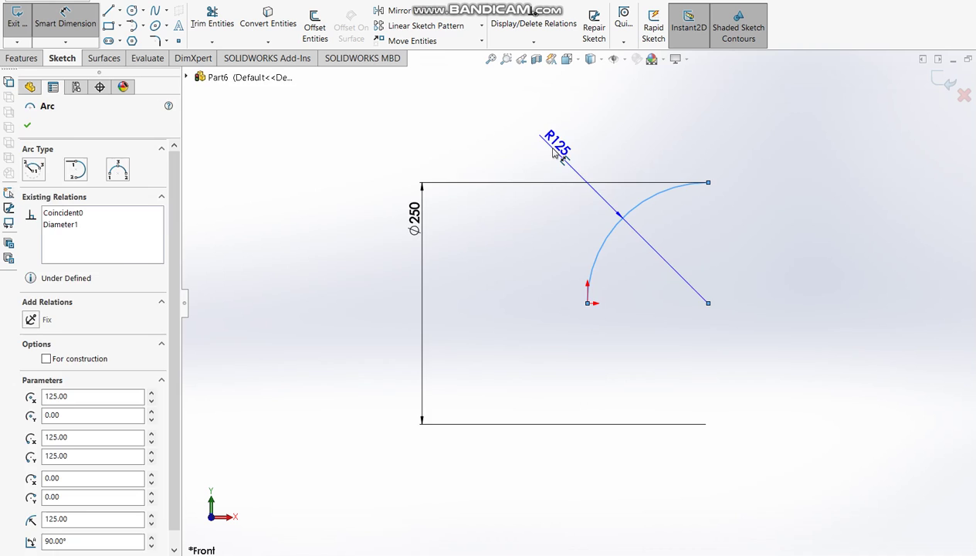
click(554, 153)
click(668, 247)
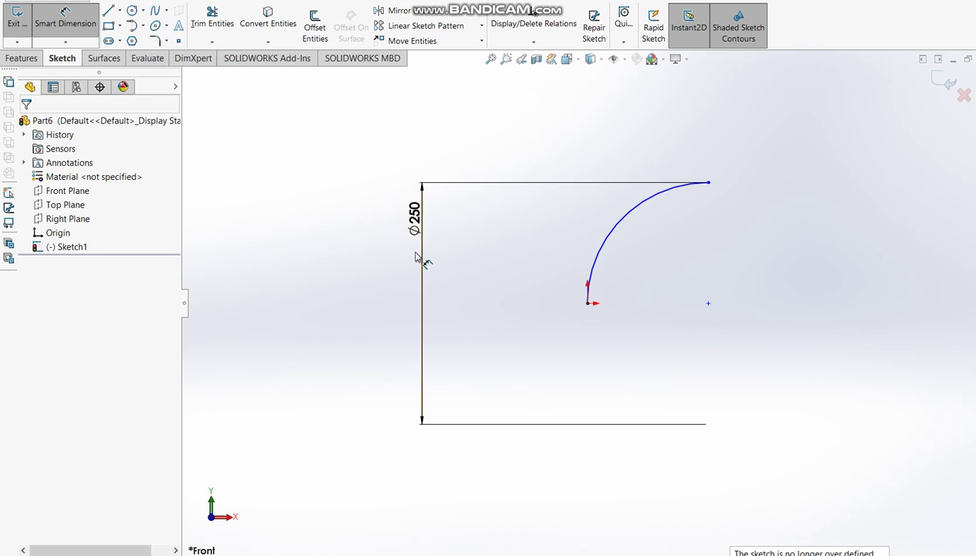
click(417, 233)
key(Delete)
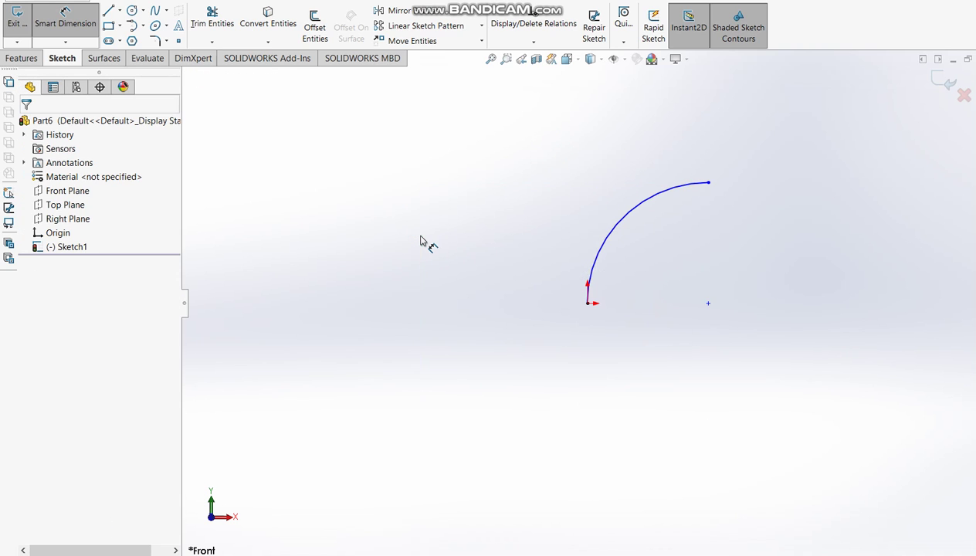
Dimension the arc radius as R125 and exit the sketch.
click(613, 218)
click(521, 193)
key(Return)
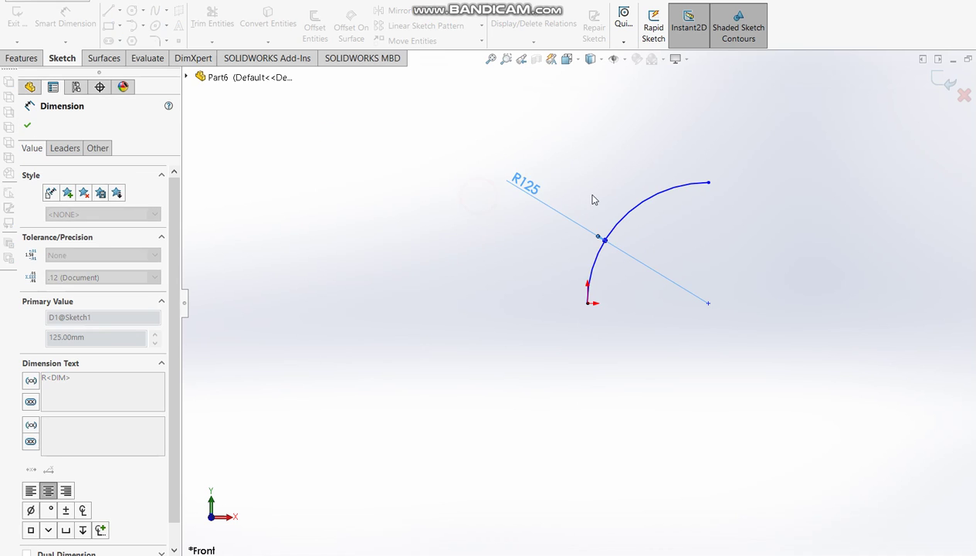
click(938, 83)
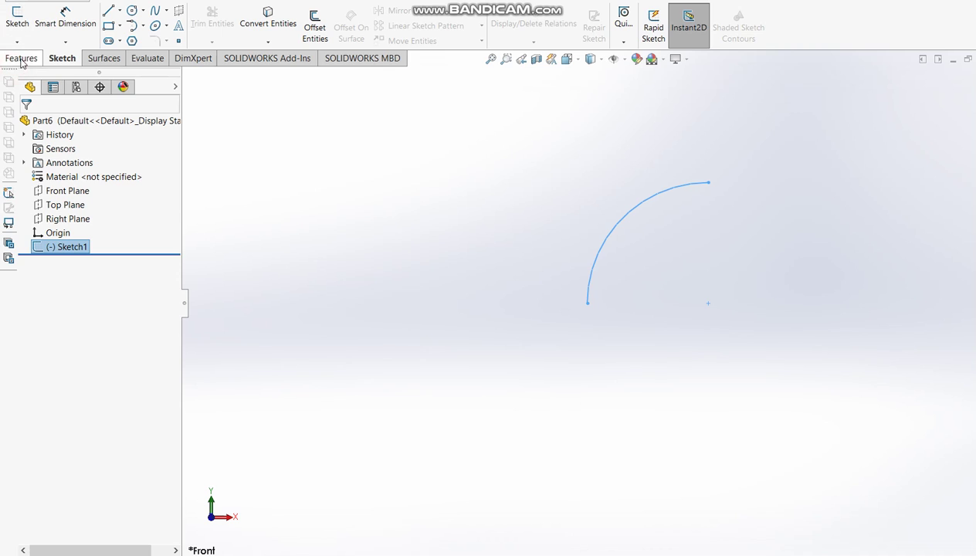
click(60, 204)
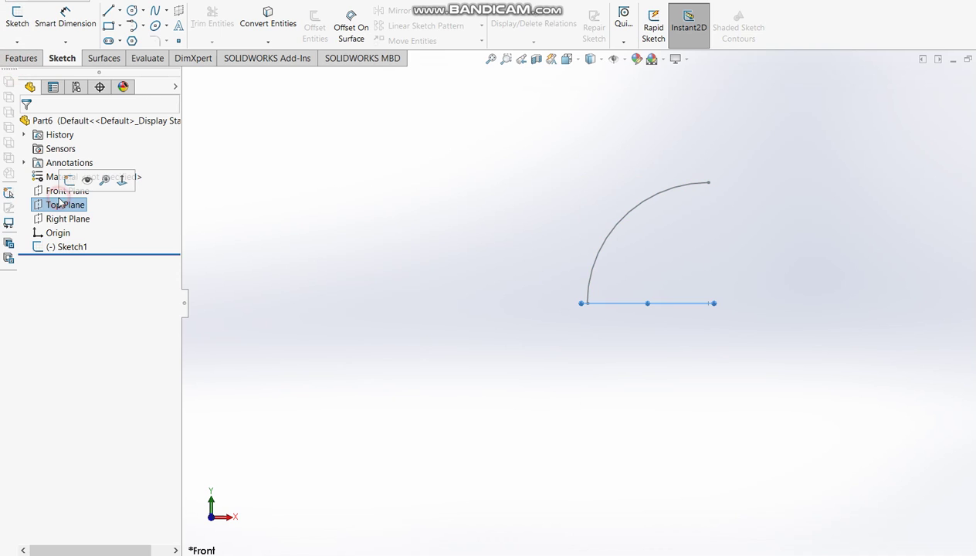
Draw a circle centred on the origin in a new Top Plane sketch.
click(14, 13)
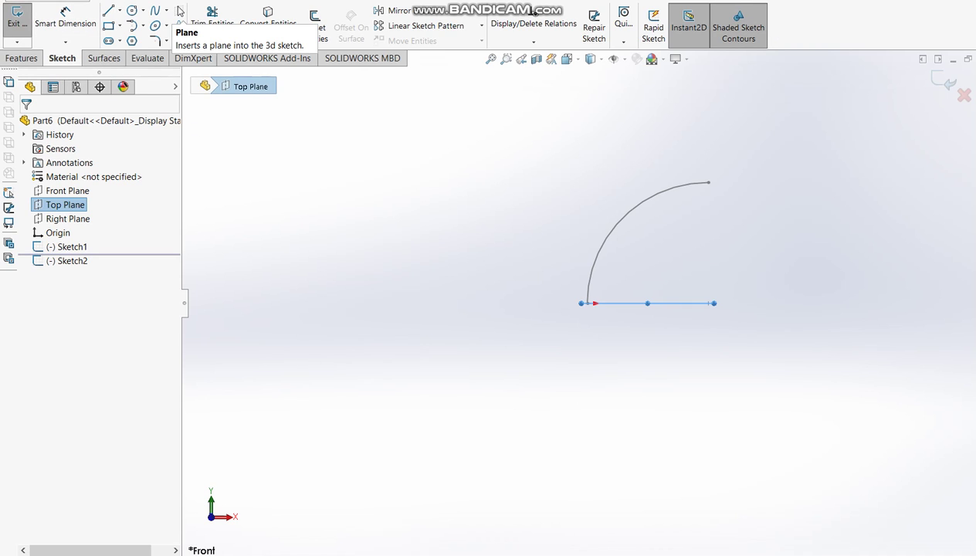
click(132, 10)
click(315, 303)
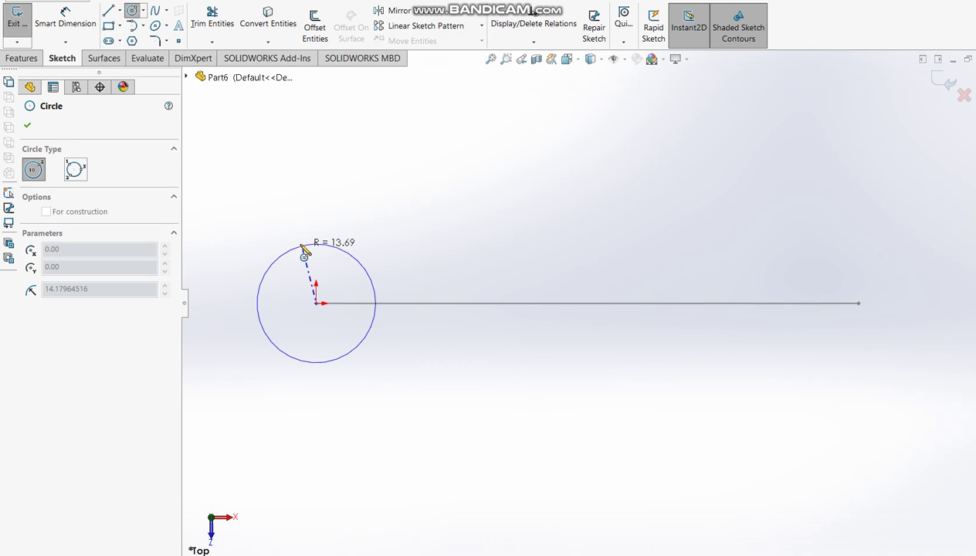
click(305, 251)
Dimension the circle to Ø40 and exit the sketch.
click(66, 23)
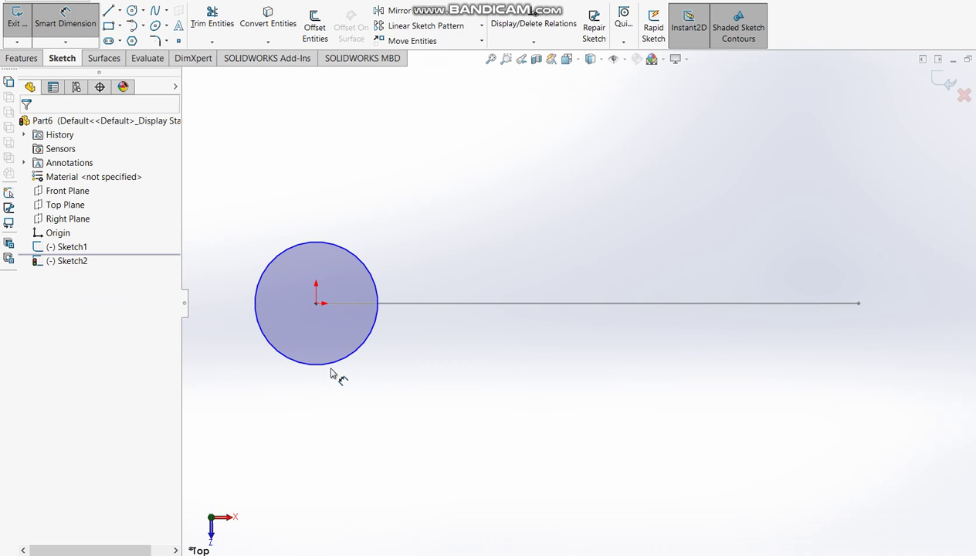
click(334, 365)
click(222, 317)
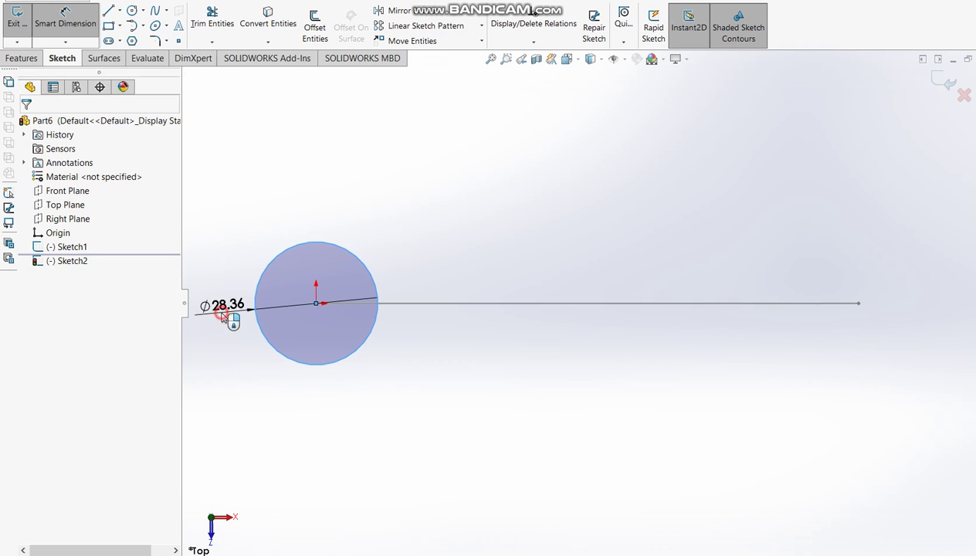
text(4)
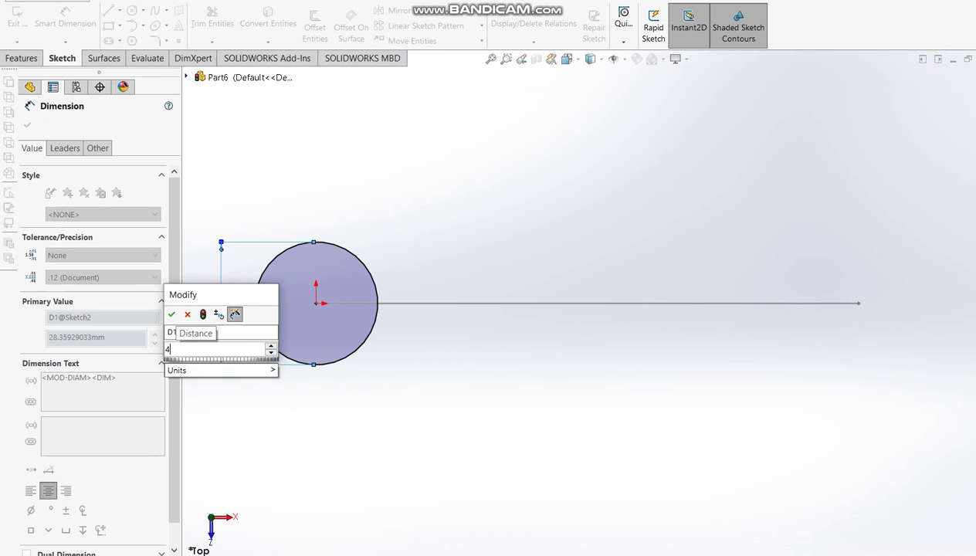
text(0)
key(Return)
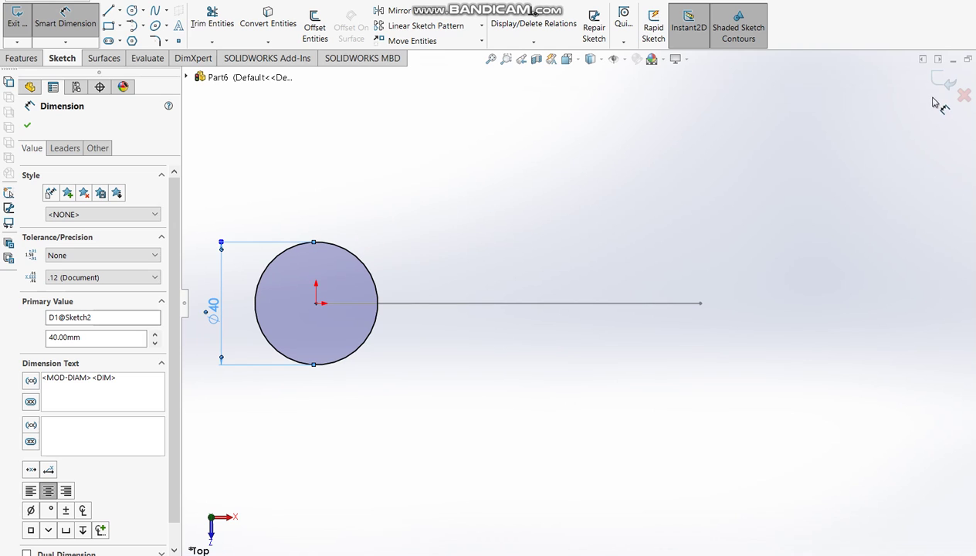
click(943, 81)
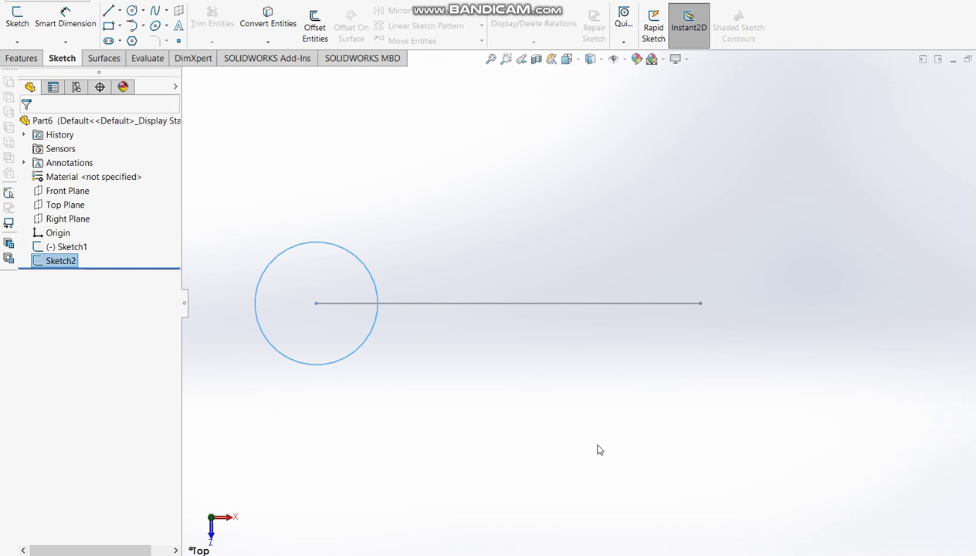
mouse_move(487, 395)
middle_down()
mouse_move(477, 296)
mouse_move(113, 301)
middle_up()
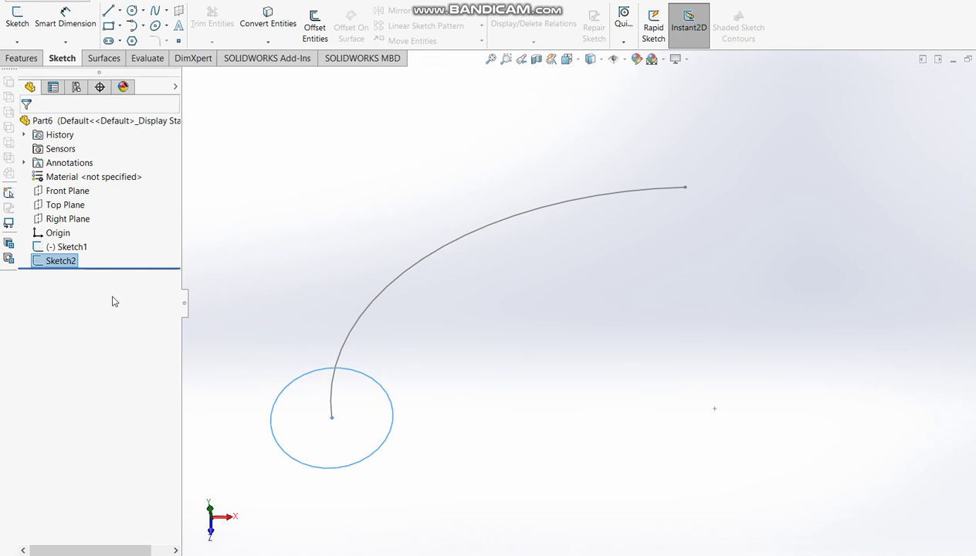
Sweep the Ø40 circle along the R125 arc to create Sweep1, then orbit to inspect it.
ctrl+click(69, 247)
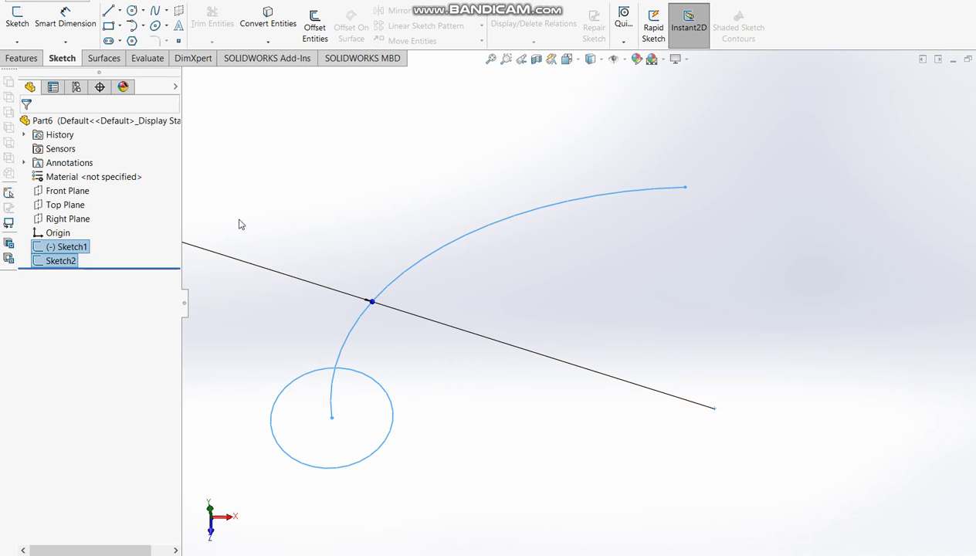
click(15, 58)
click(130, 11)
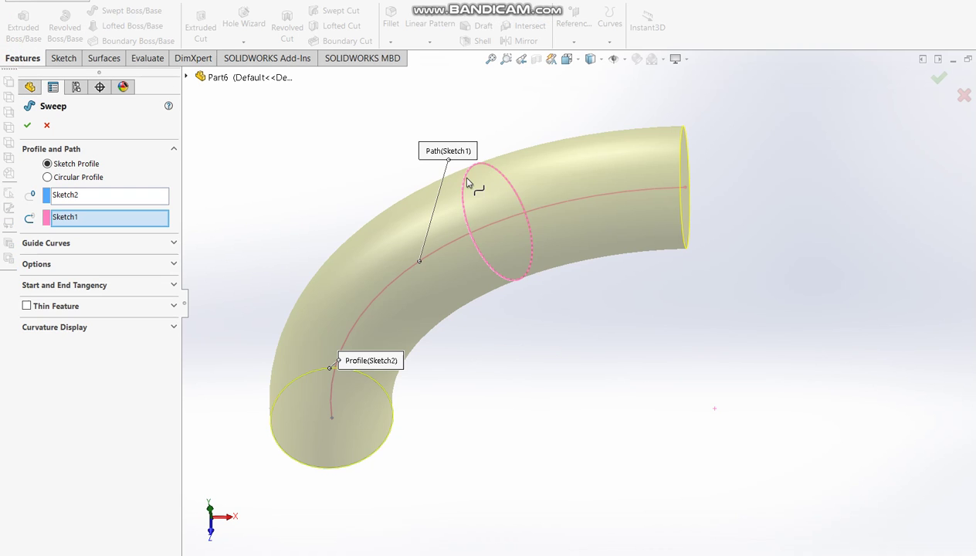
click(28, 125)
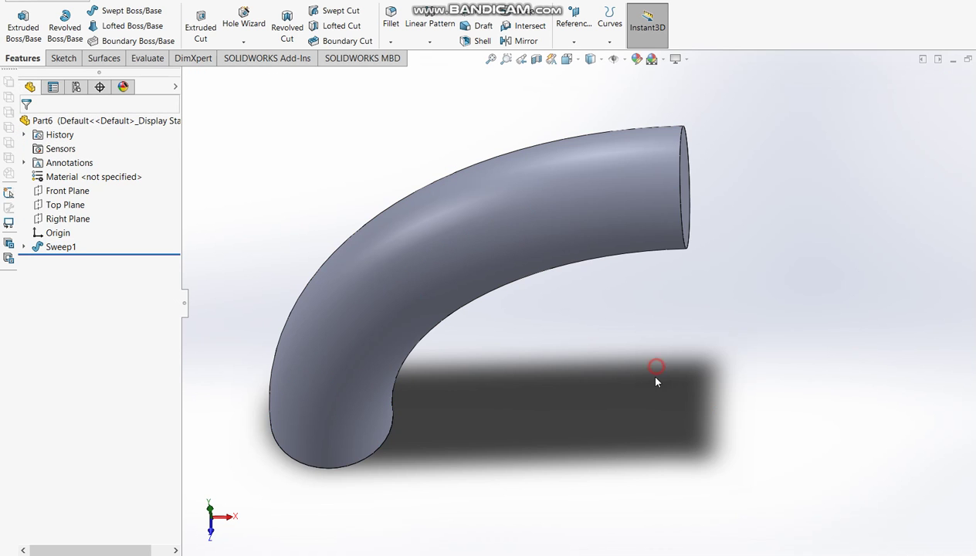
scroll(618, 358, up, 2)
mouse_move(586, 343)
middle_down()
mouse_move(570, 333)
mouse_move(587, 266)
mouse_move(653, 272)
middle_up()
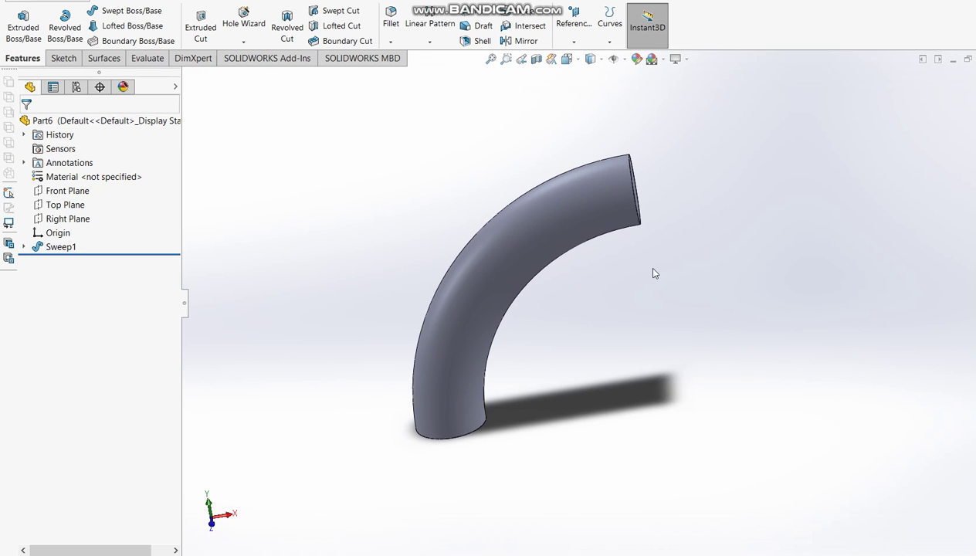
middle_drag(596, 331, 584, 422)
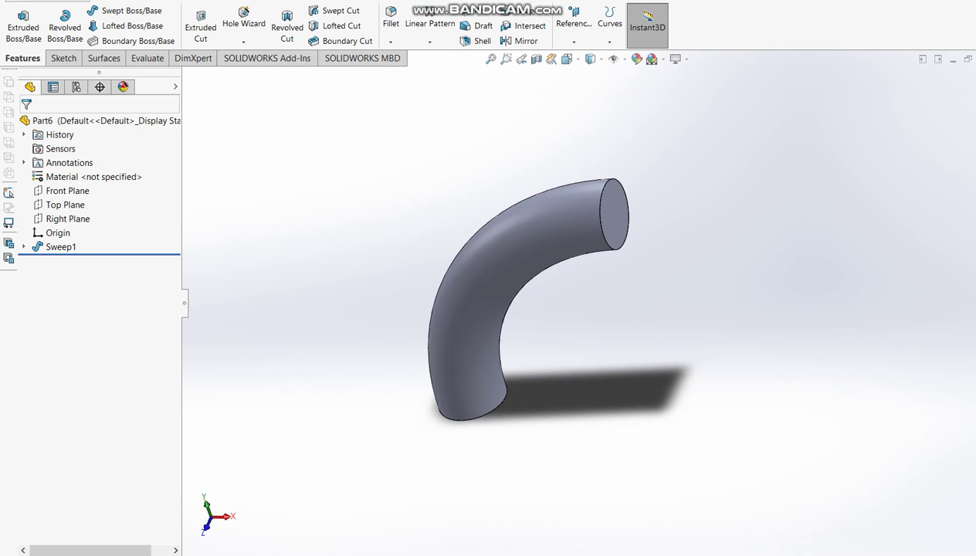
key(alt+Tab)
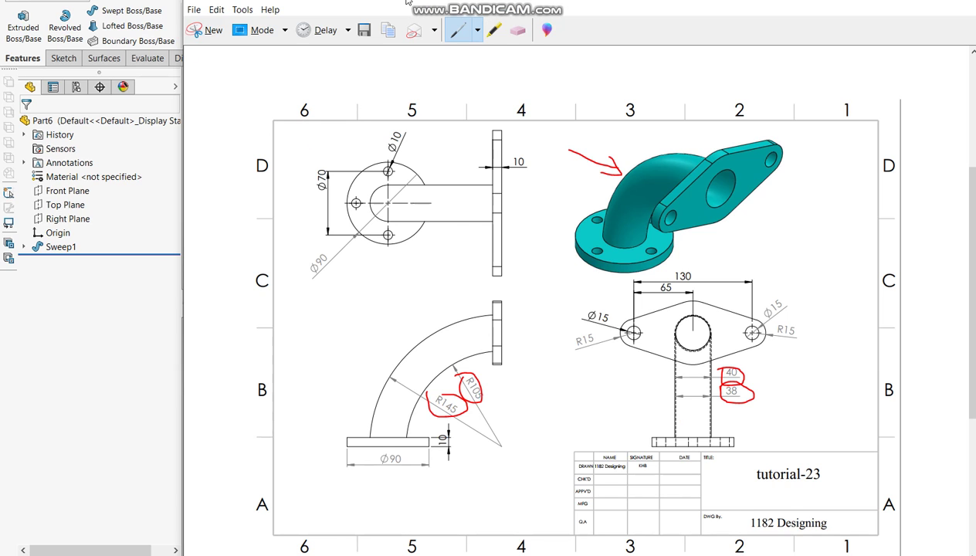
Mark the 3D view and the Ø90 dimension with the blue pen.
click(482, 31)
click(474, 68)
drag(540, 272, 574, 263)
drag(316, 245, 303, 275)
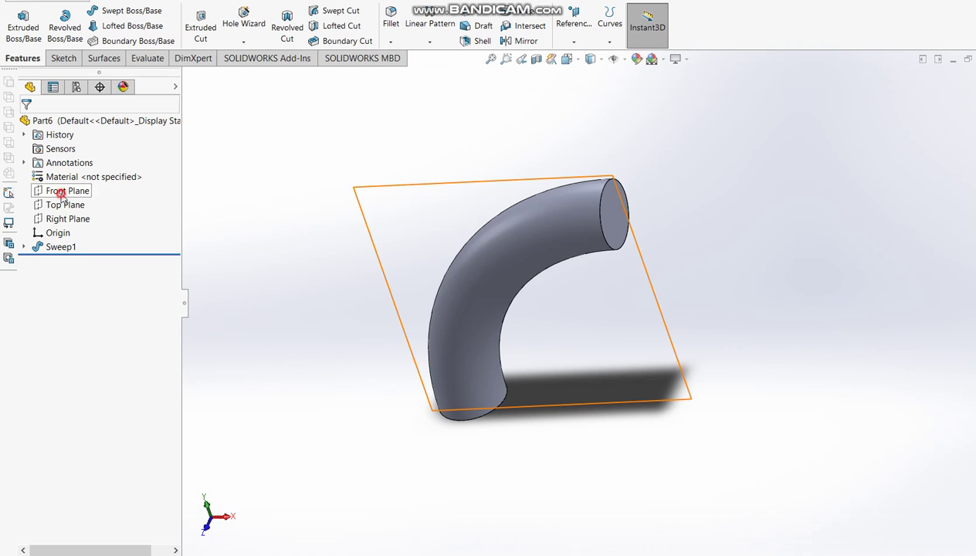
Start a revolve sketch on the Front Plane and draw a rectangle from the origin.
click(62, 193)
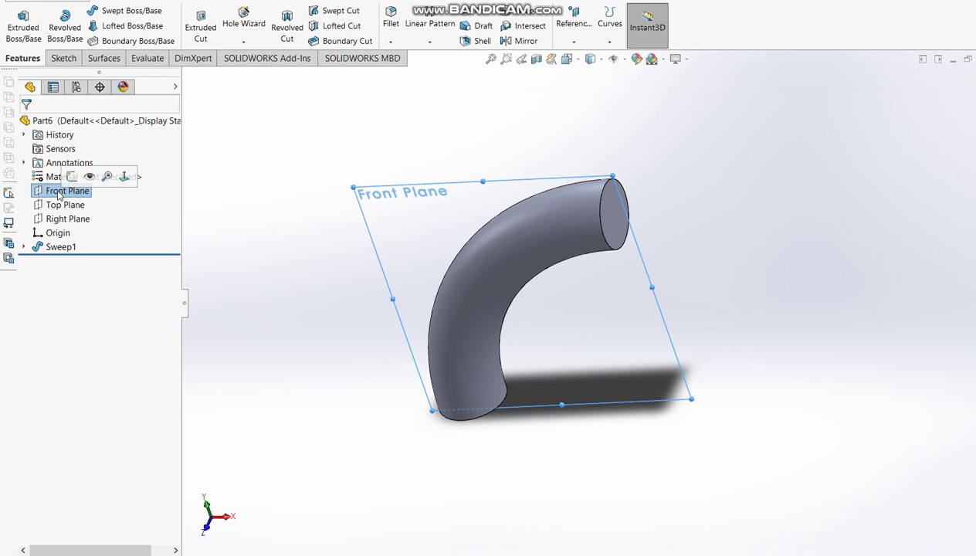
click(68, 37)
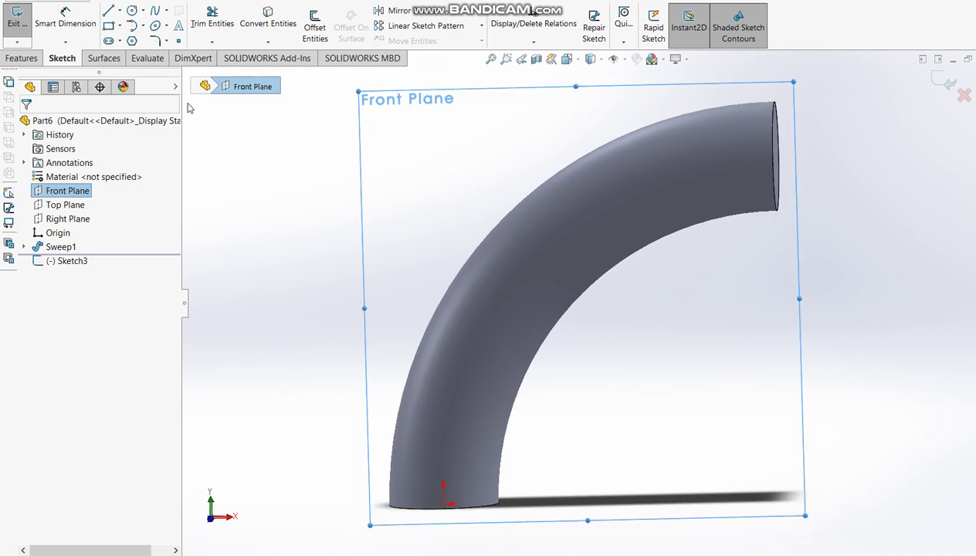
scroll(605, 298, up, 2)
scroll(513, 410, down, 3)
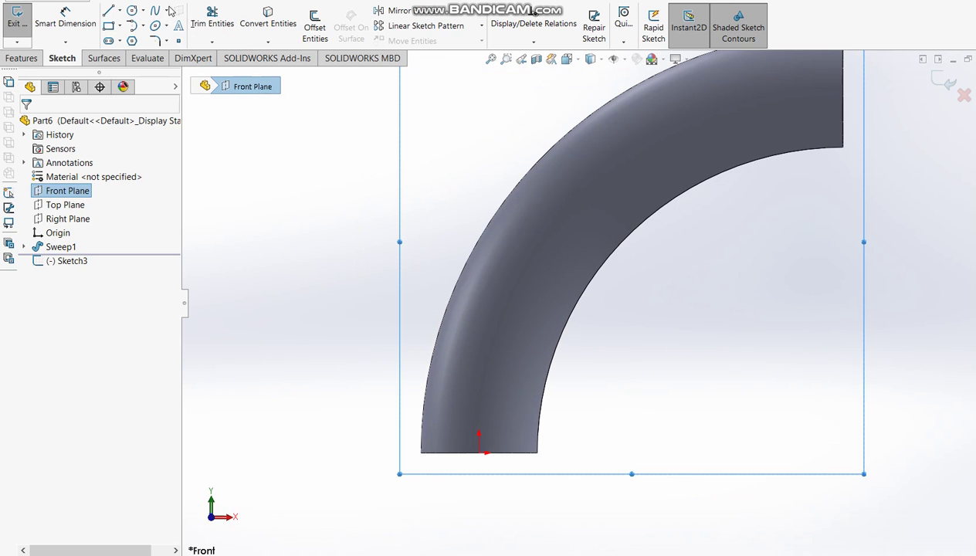
click(109, 29)
drag(479, 452, 700, 400)
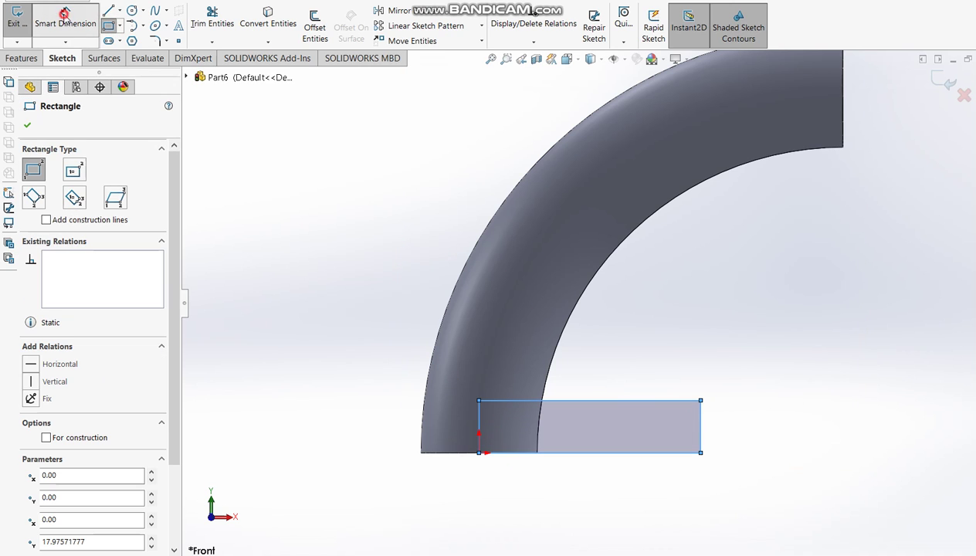
Dimension the rectangle 90/2 (45) wide and 10 high, then exit the sketch.
click(46, 14)
click(633, 454)
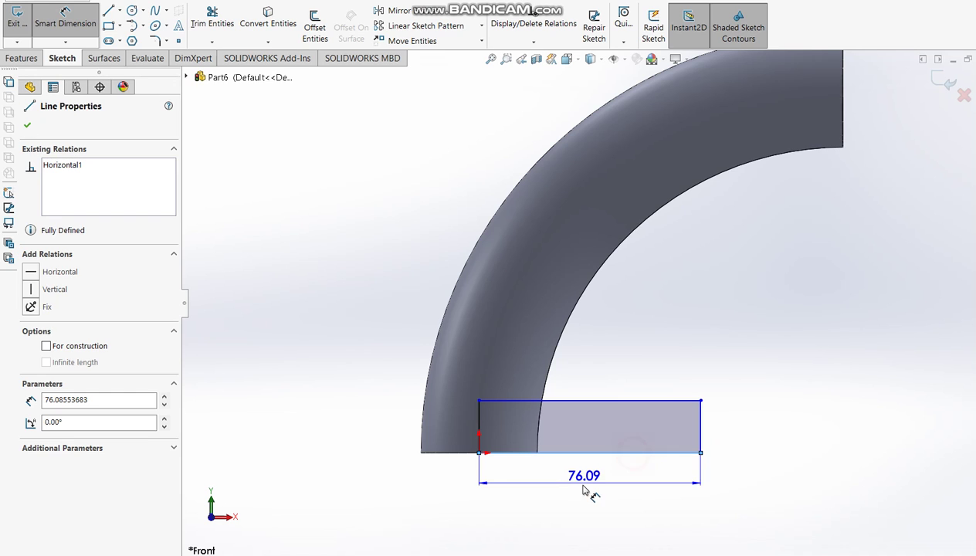
click(577, 497)
key(BackSpace)
text(90/2)
key(Return)
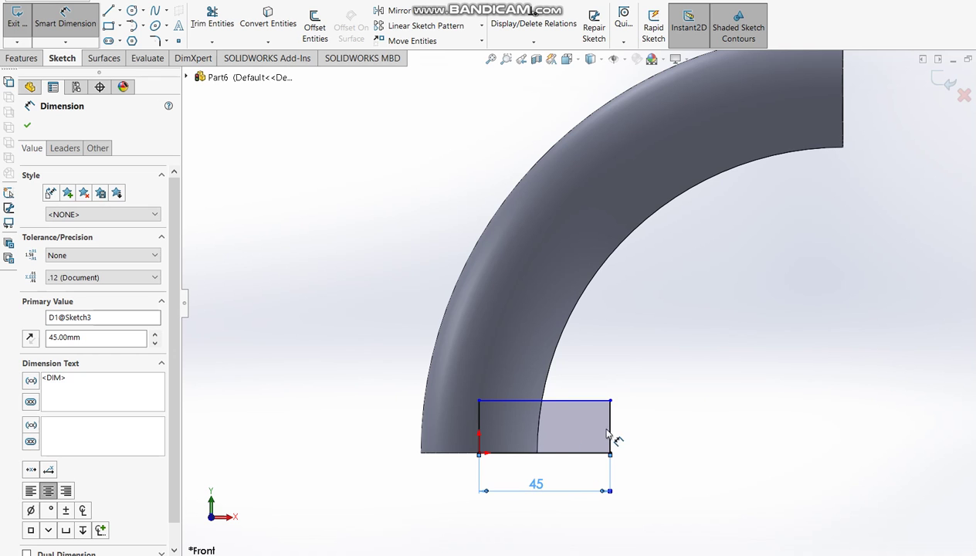
click(610, 429)
click(655, 432)
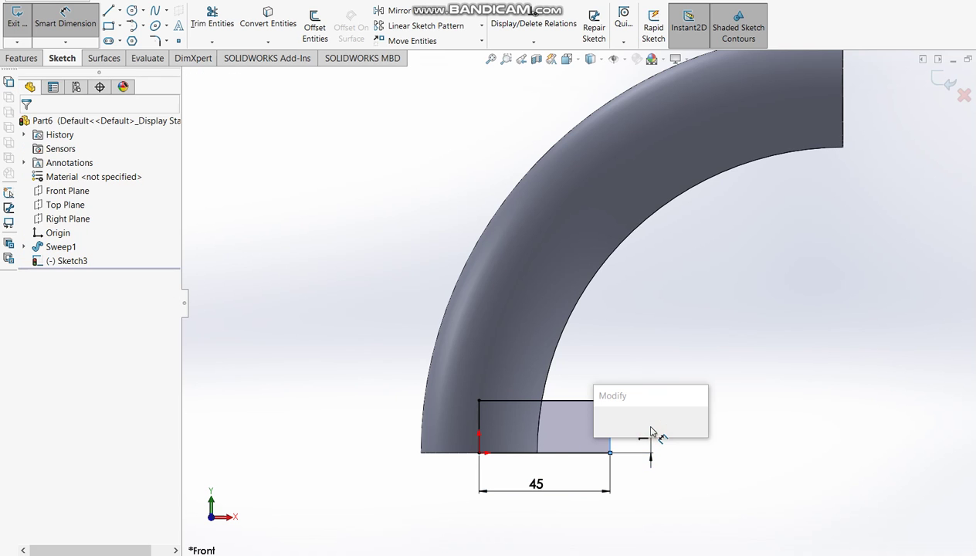
text(10)
key(Escape)
text(10)
key(Return)
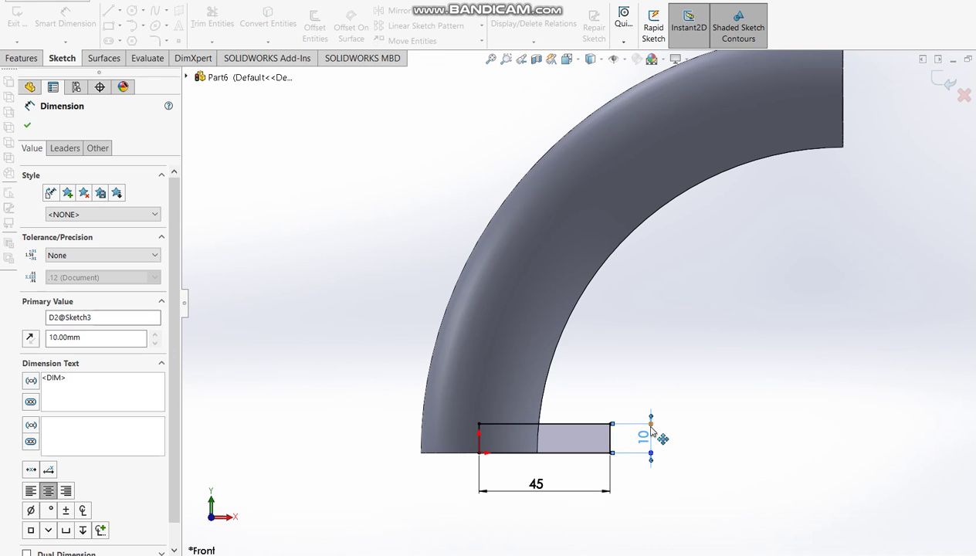
click(919, 80)
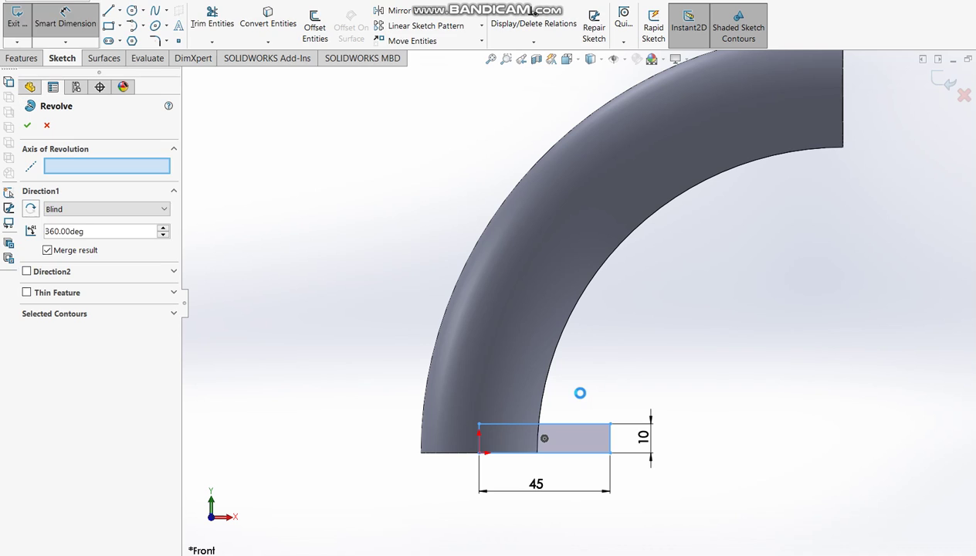
Revolve the rectangle 360° about its left edge into the 10 mm-thick Ø90 flange.
click(480, 439)
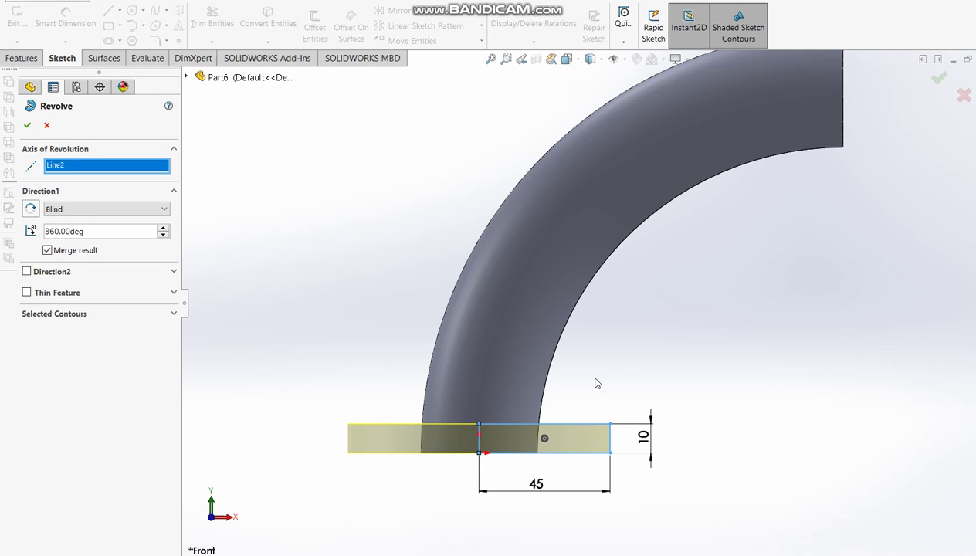
click(937, 78)
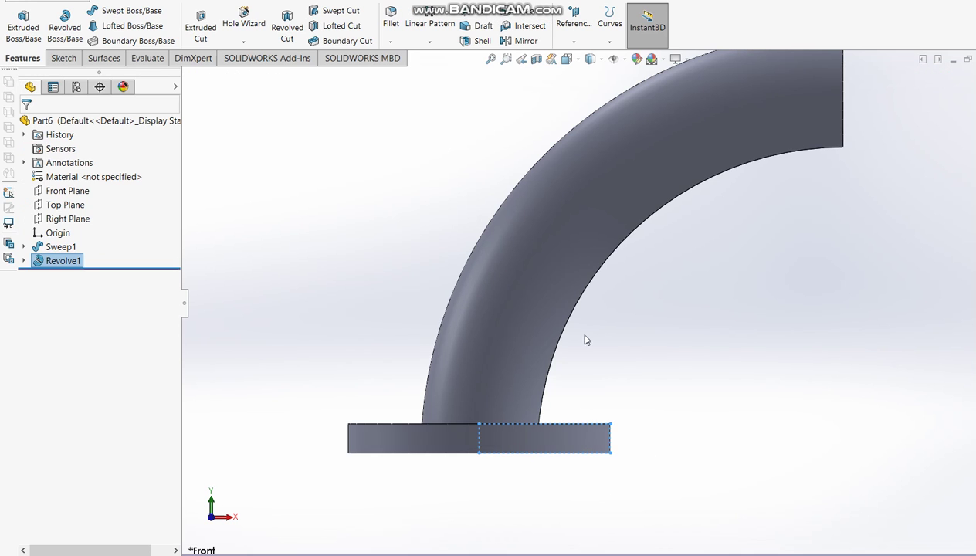
mouse_move(558, 370)
middle_down()
mouse_move(543, 387)
mouse_move(724, 459)
middle_up()
scroll(543, 388, up, 3)
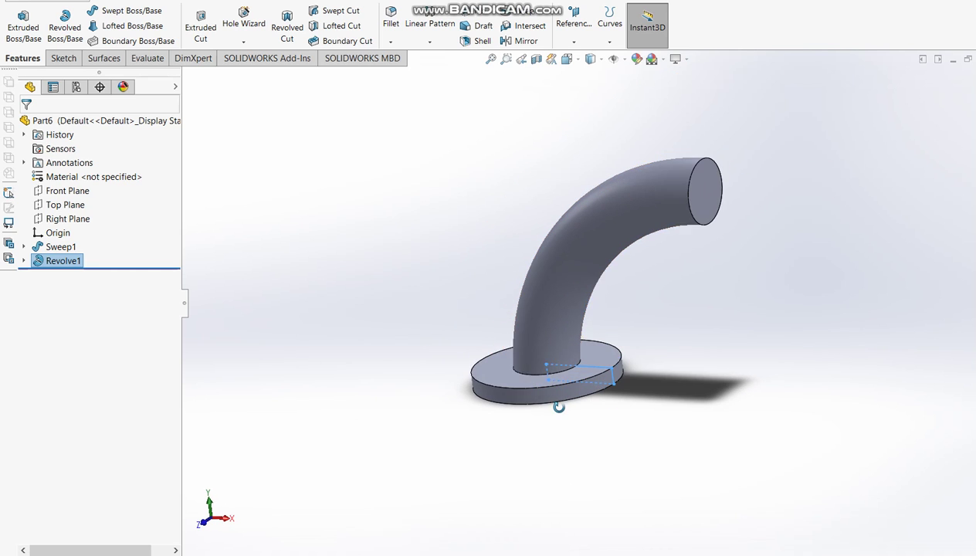
key(alt+Tab)
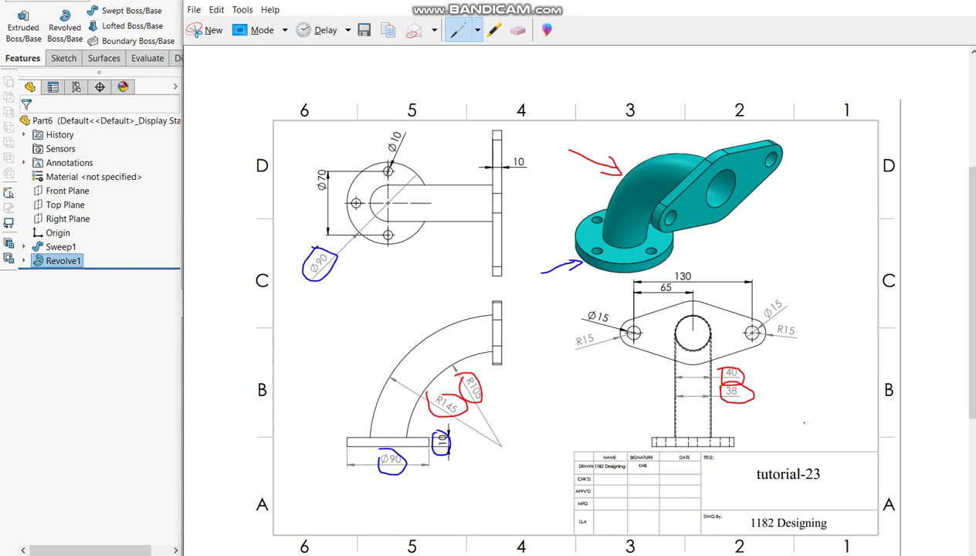
Mark the top flange's 130, Ø15 and R15 dimensions in black, then start an extrude sketch on the pipe's top face.
click(477, 30)
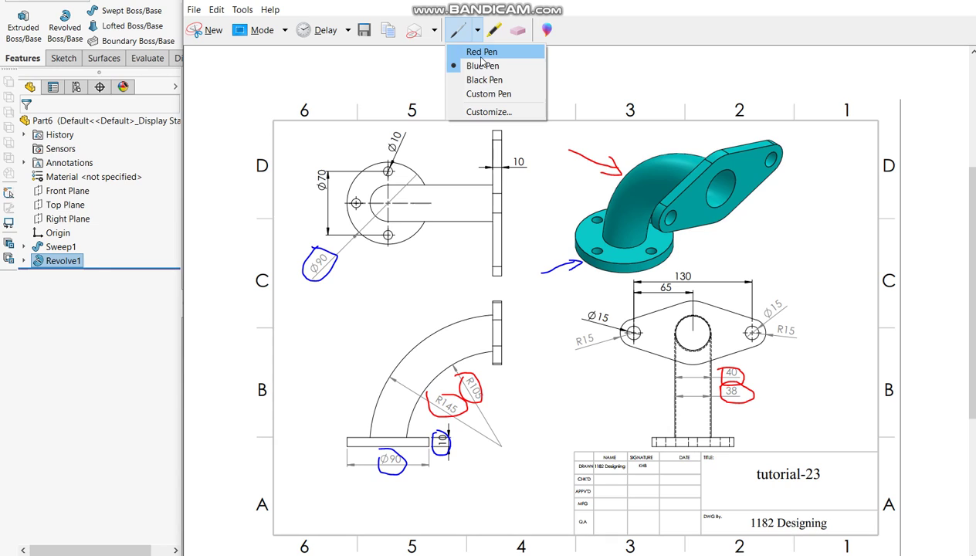
click(483, 81)
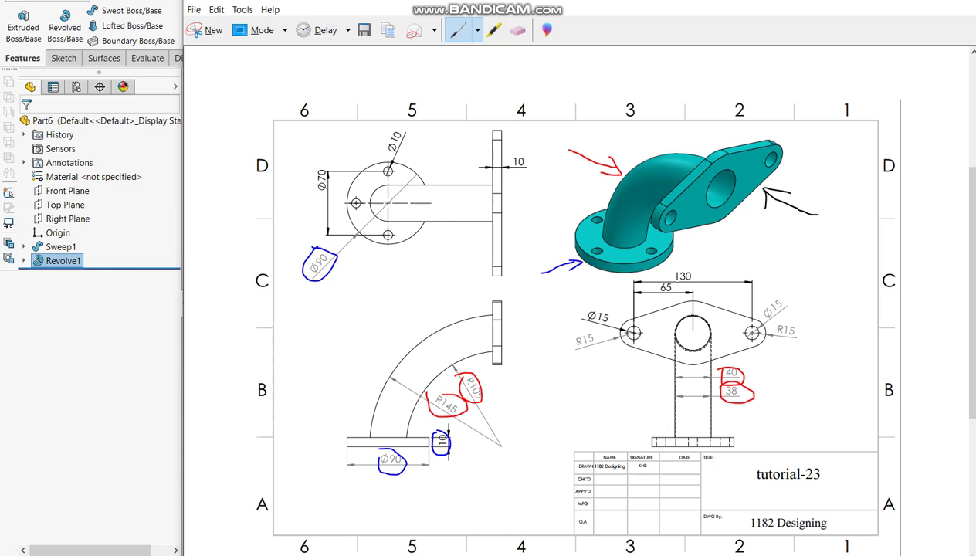
mouse_move(670, 273)
mouse_down()
mouse_move(674, 283)
mouse_move(697, 273)
mouse_up()
mouse_move(599, 305)
mouse_down()
mouse_move(565, 313)
mouse_move(589, 349)
mouse_up()
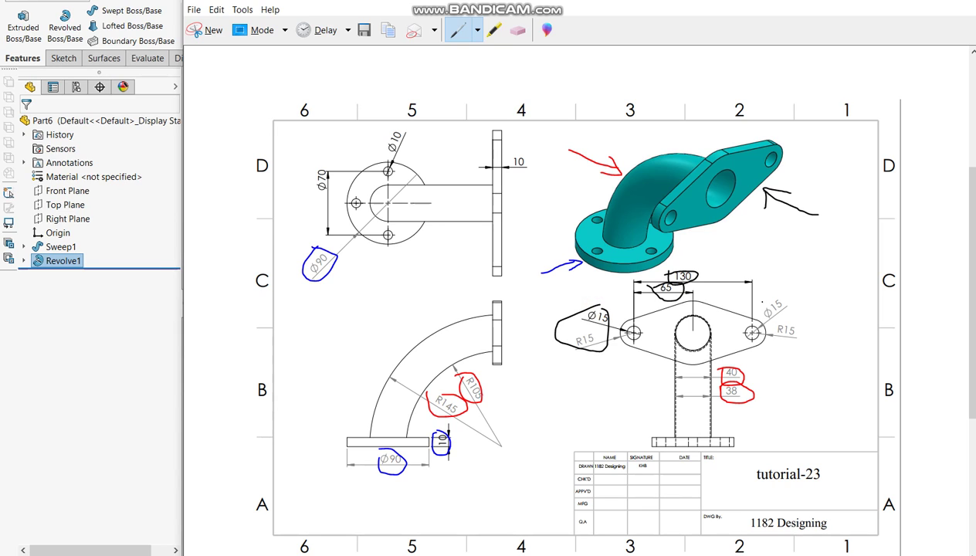
drag(765, 301, 789, 337)
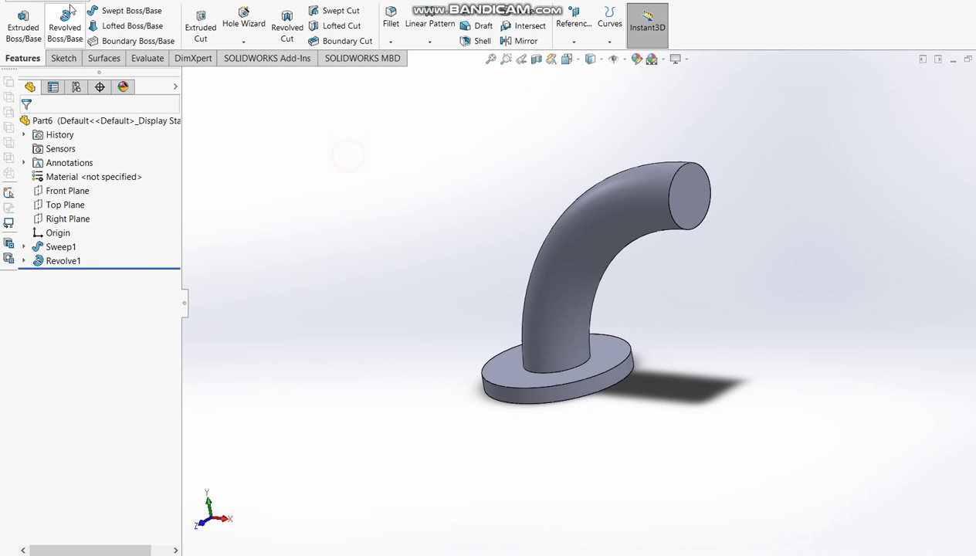
click(23, 27)
click(701, 207)
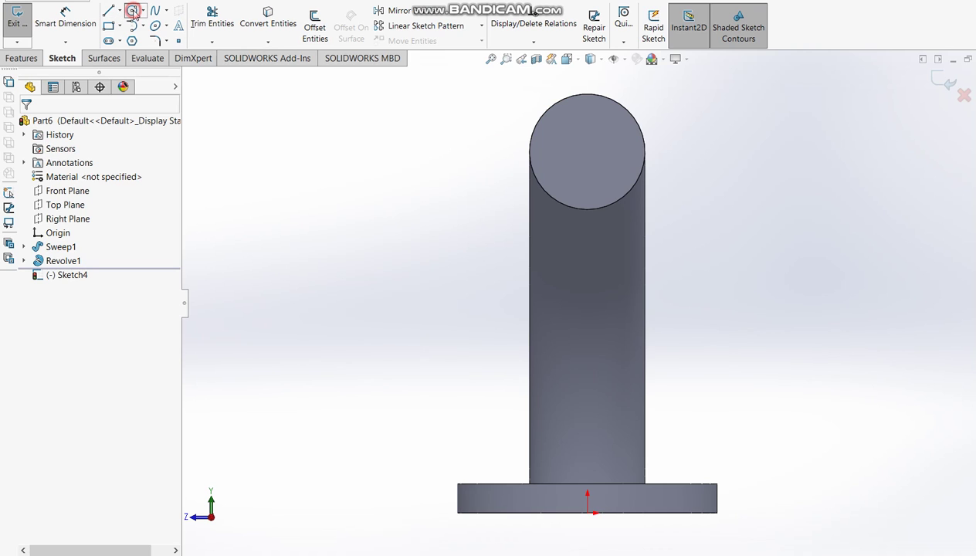
Convert the pipe top face's circular edge into a sketch circle in Sketch4.
click(132, 11)
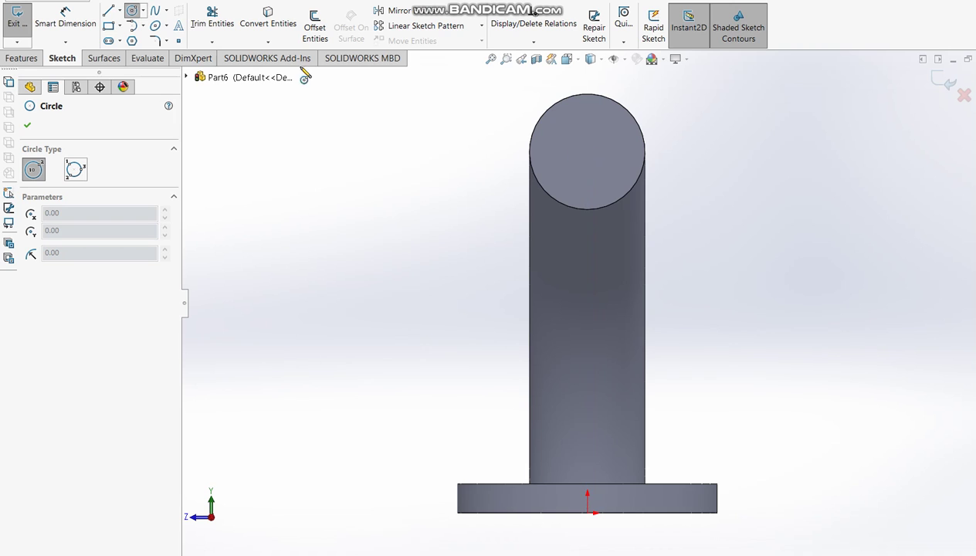
click(267, 19)
click(618, 153)
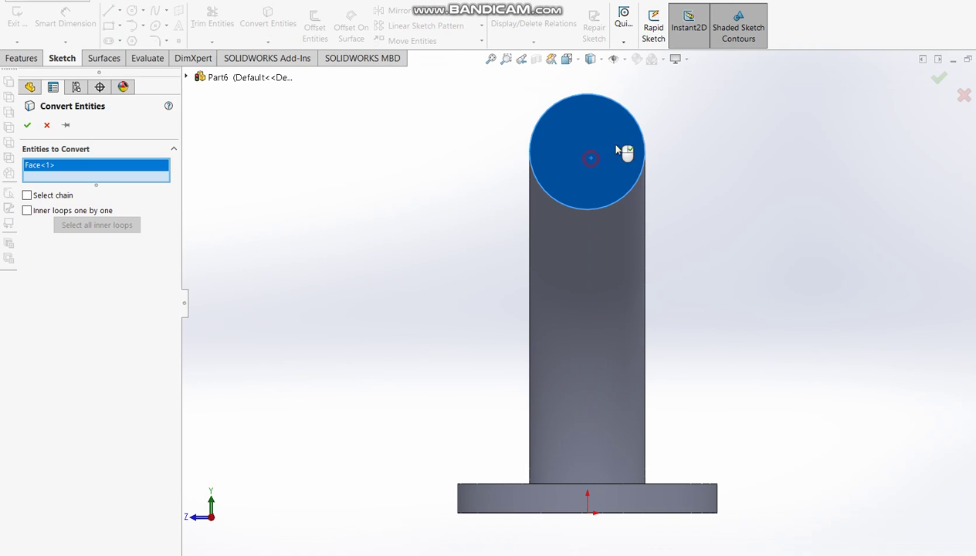
click(939, 80)
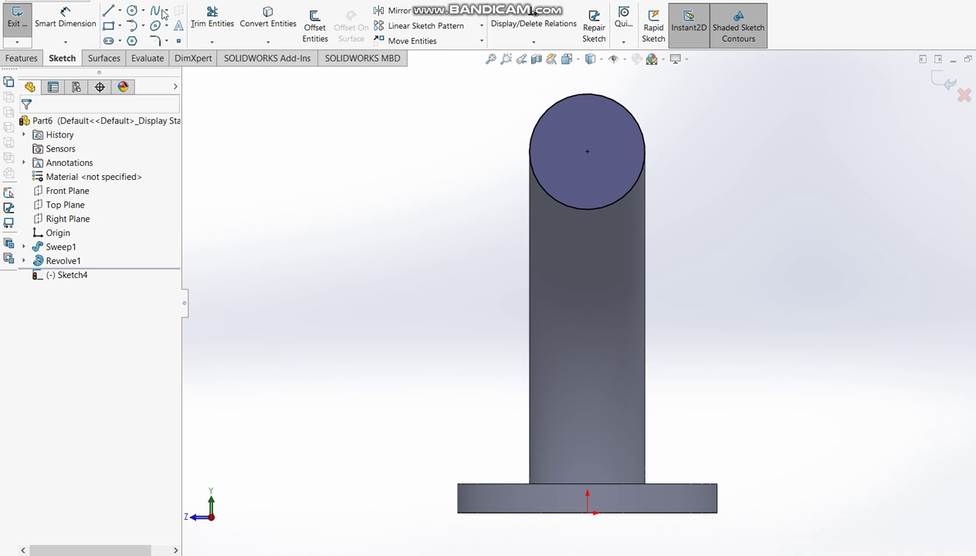
click(132, 10)
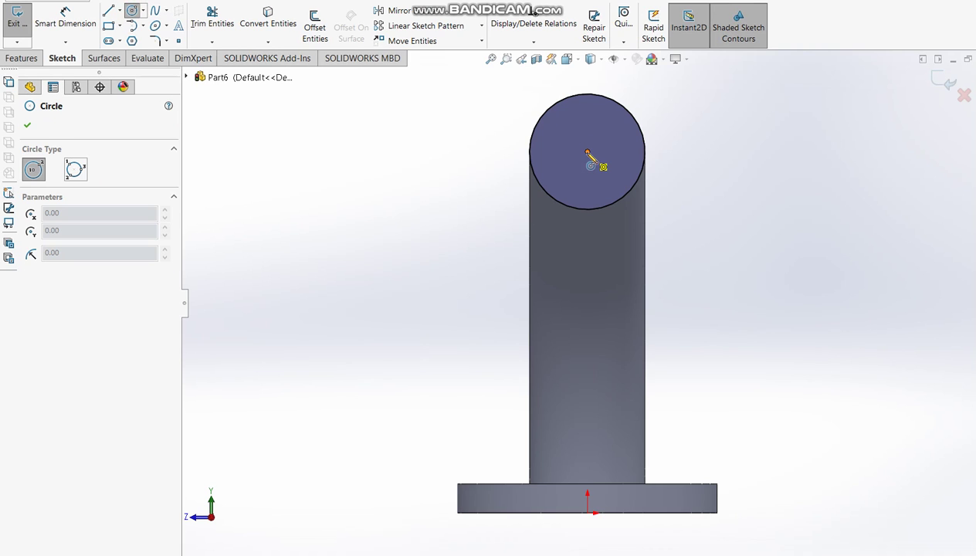
Draw two small circles level with the pipe circle's centre, one on each side.
click(399, 152)
click(424, 176)
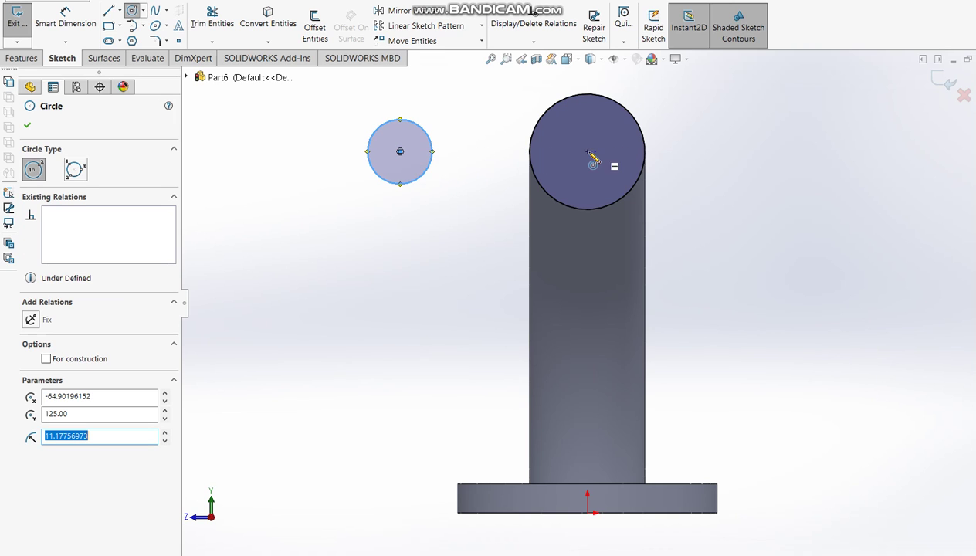
click(746, 152)
click(767, 179)
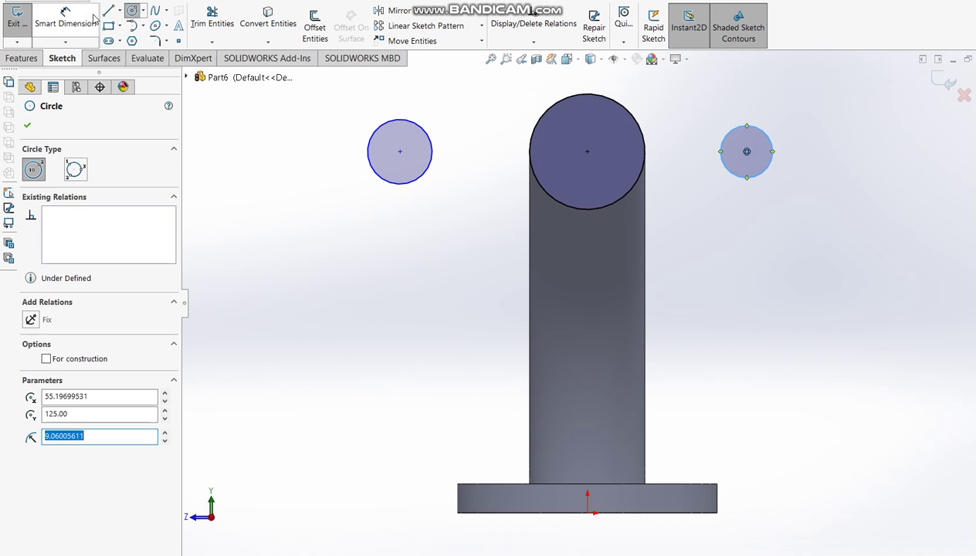
Dimension the two side circles' centres 130 apart.
click(66, 16)
click(399, 183)
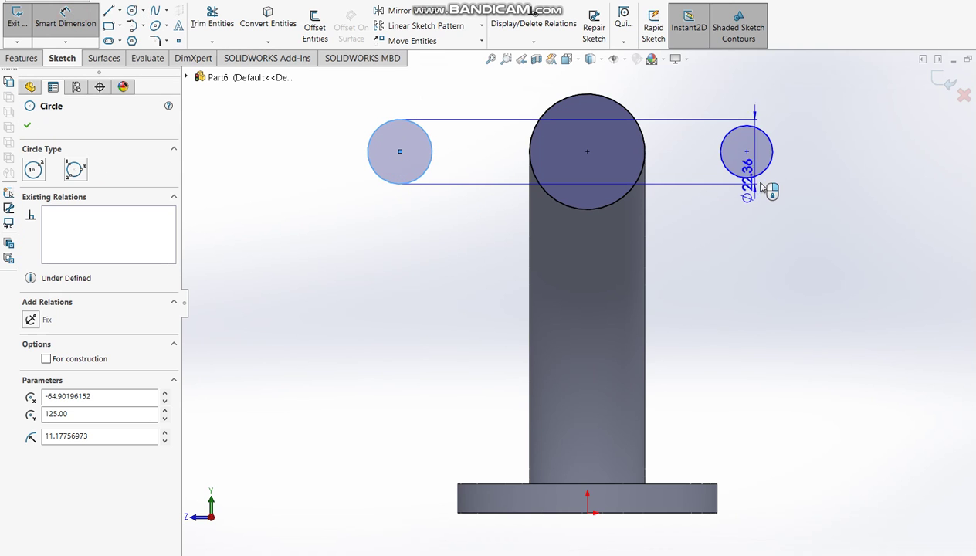
click(757, 182)
click(695, 284)
text(130)
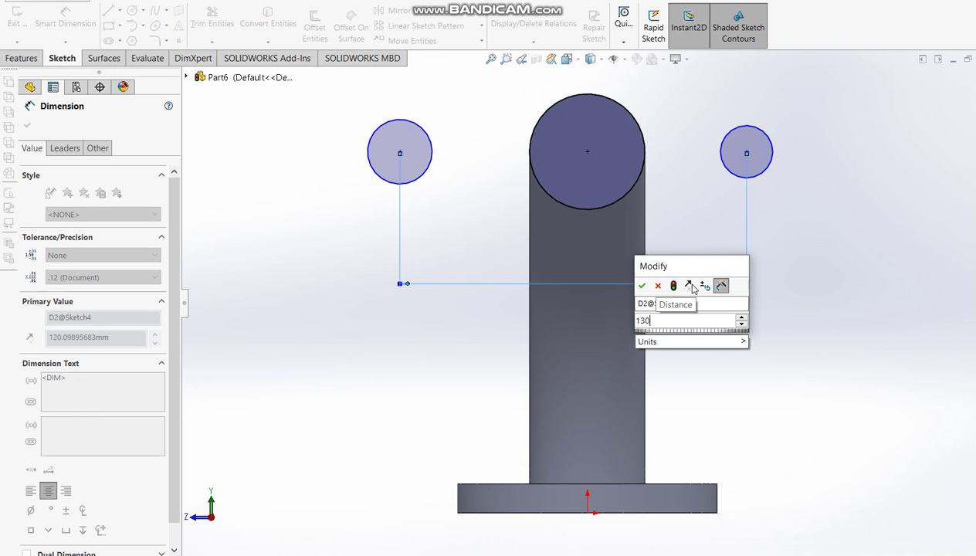
key(Return)
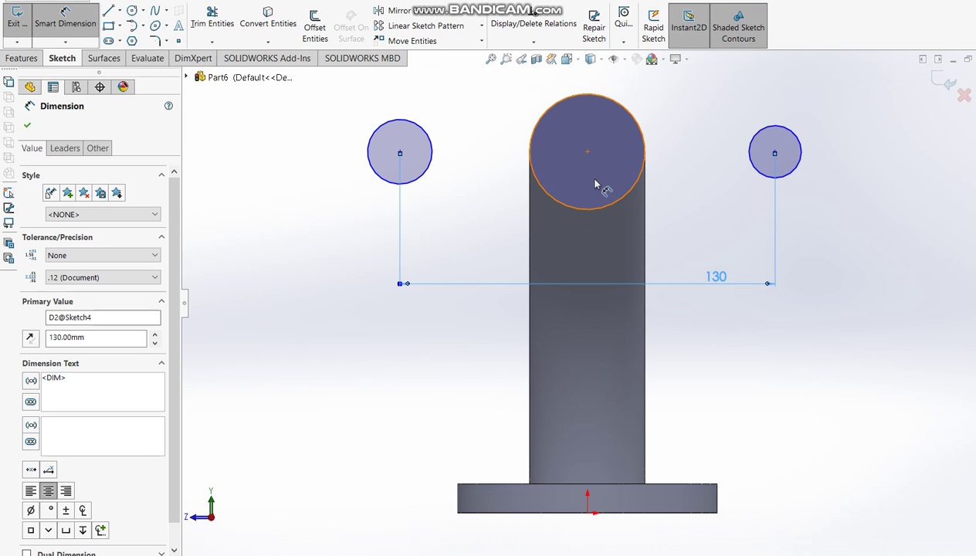
click(587, 153)
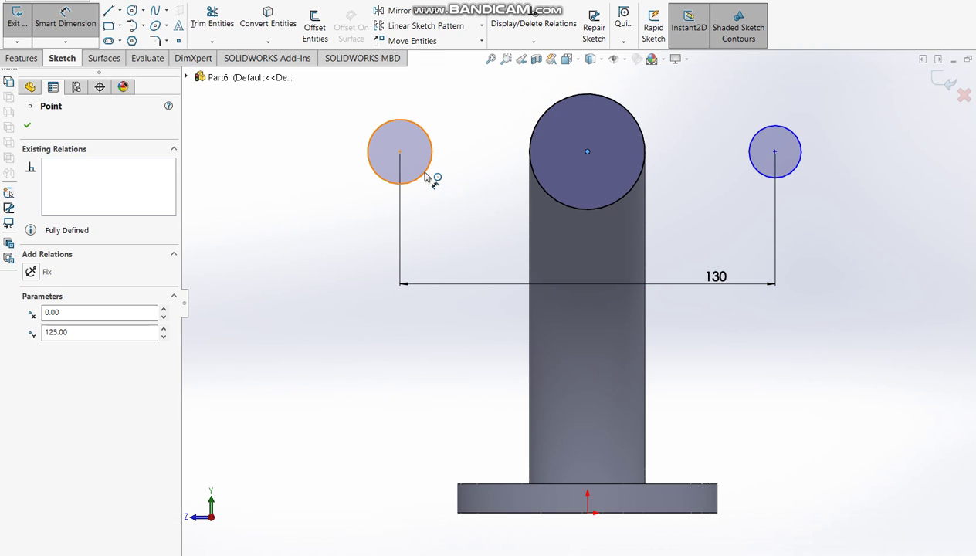
Dimension the left circle's centre 65 from the pipe centre.
click(423, 175)
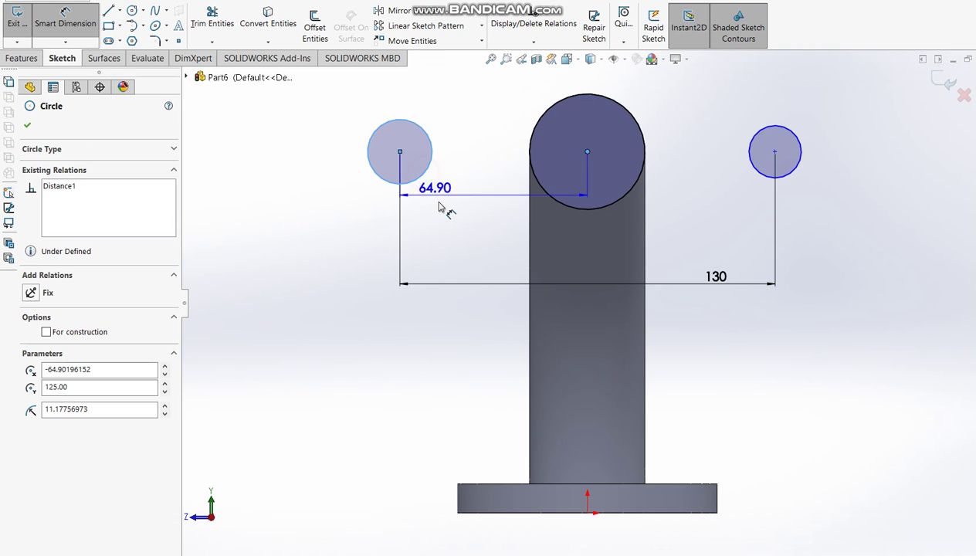
click(455, 246)
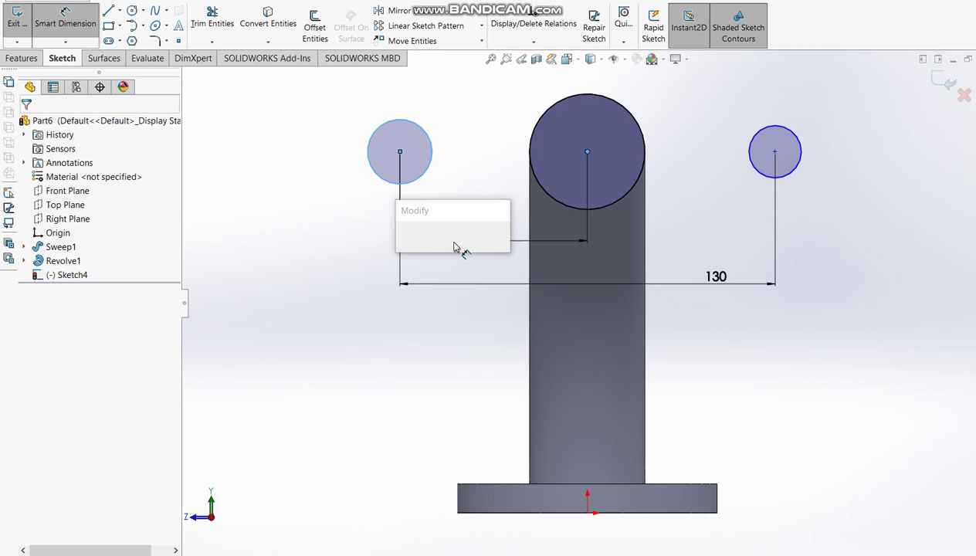
text(65)
key(Return)
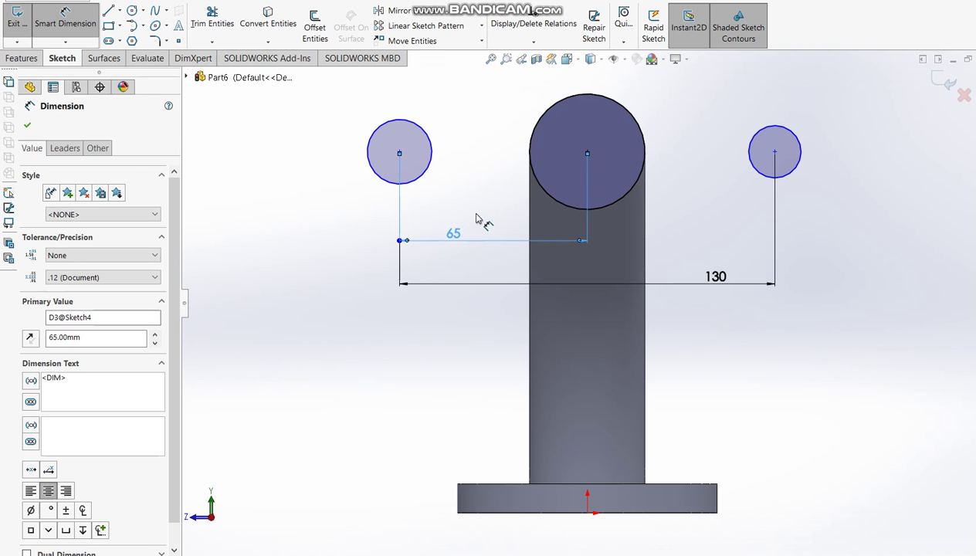
key(Escape)
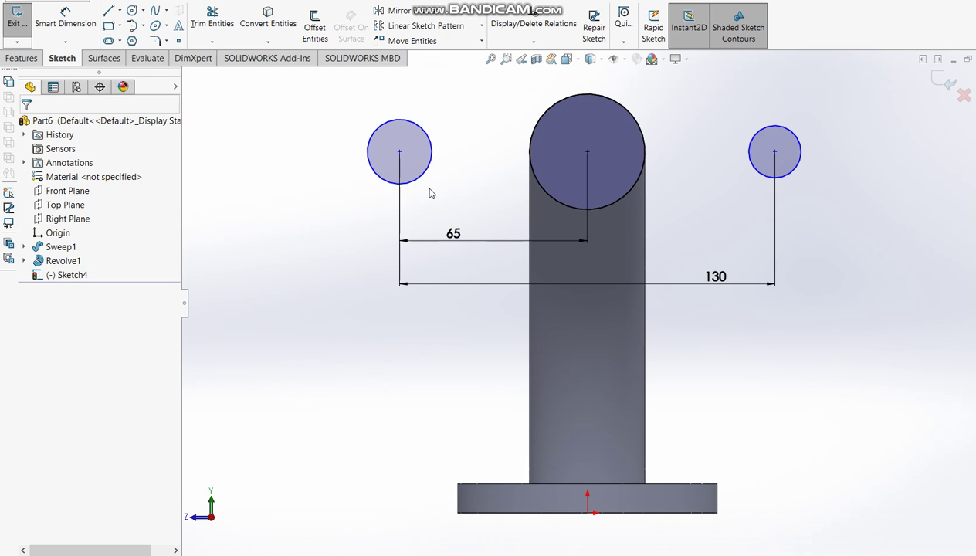
Make the two side circles equal and give them a Ø15 diameter.
click(419, 176)
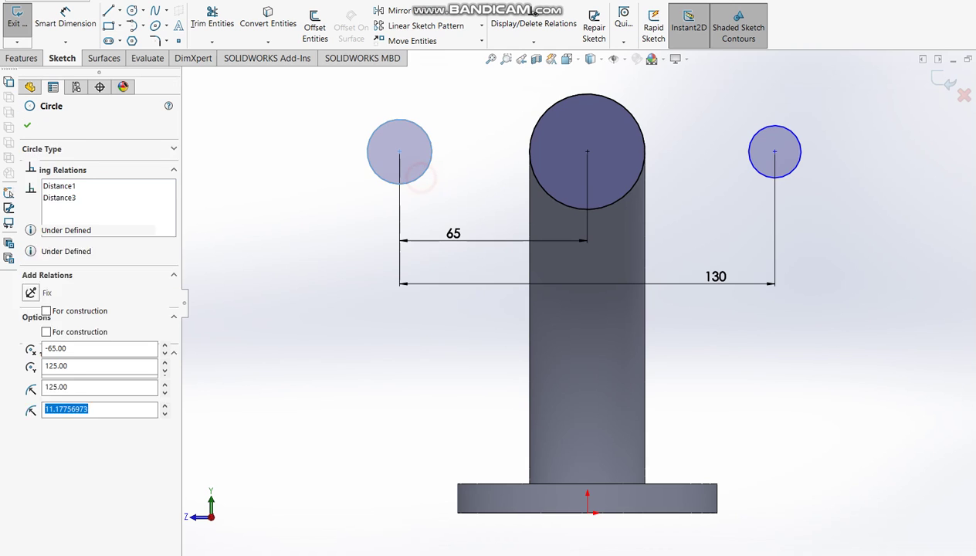
ctrl+click(792, 171)
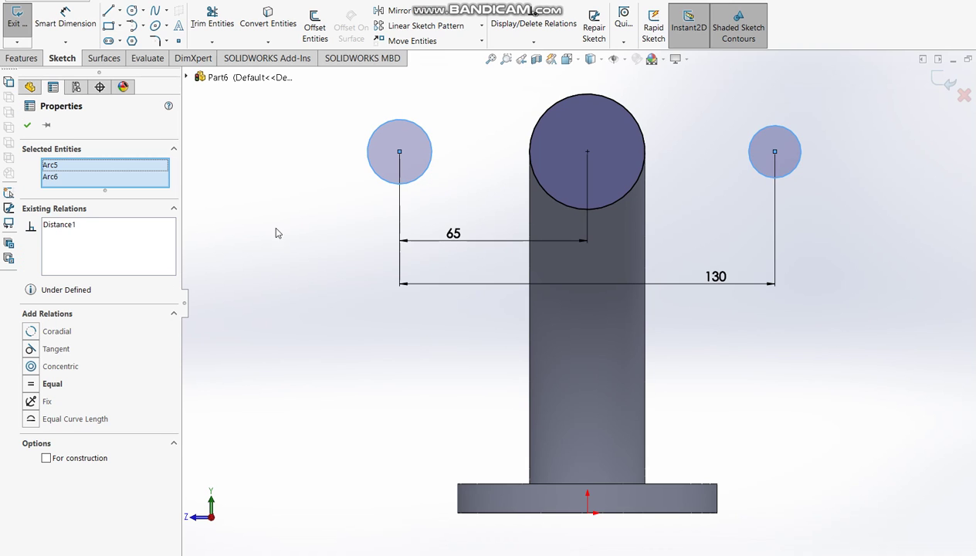
click(32, 383)
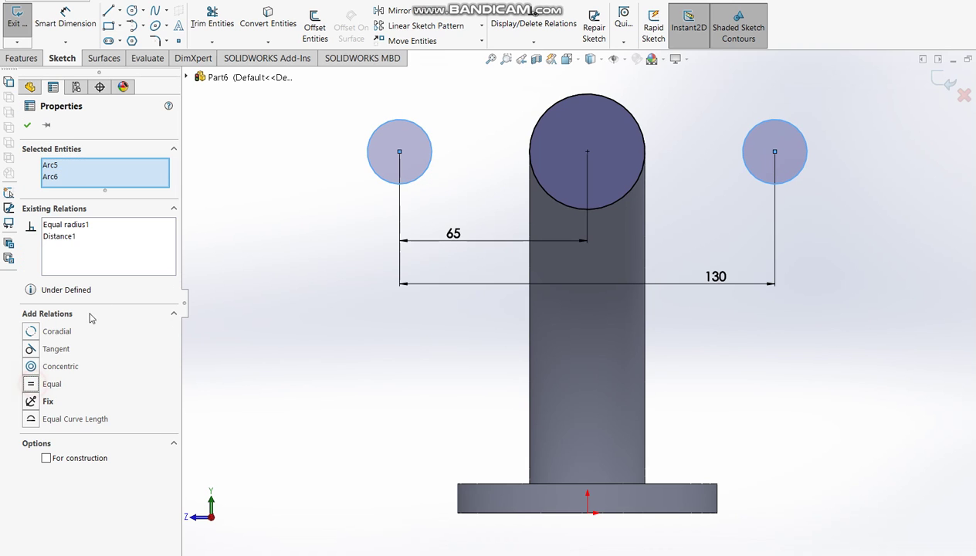
click(262, 203)
click(66, 17)
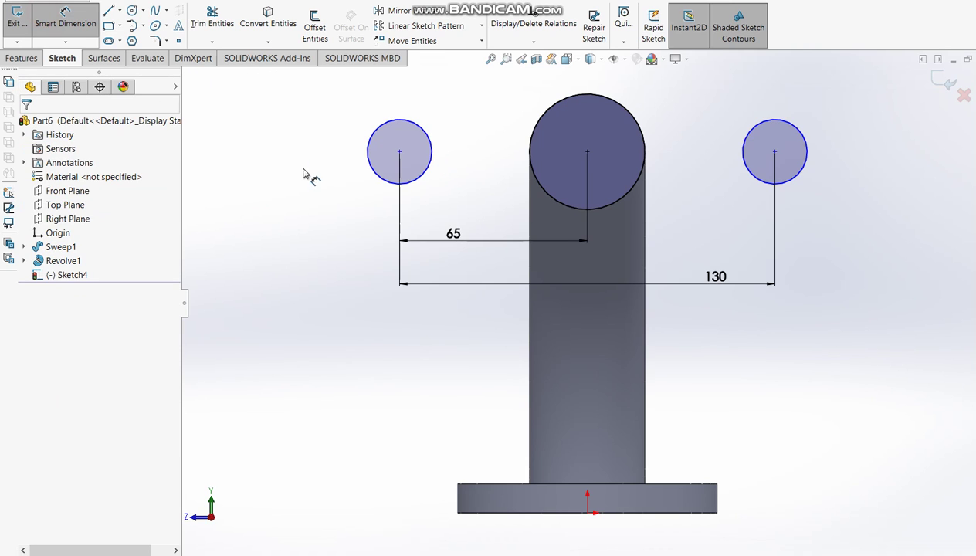
click(386, 183)
click(345, 265)
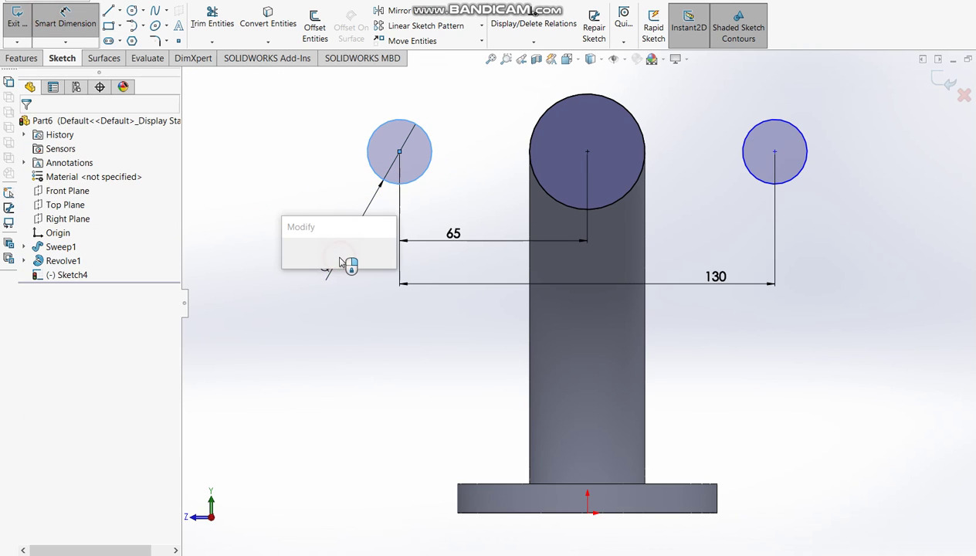
text(15)
key(Return)
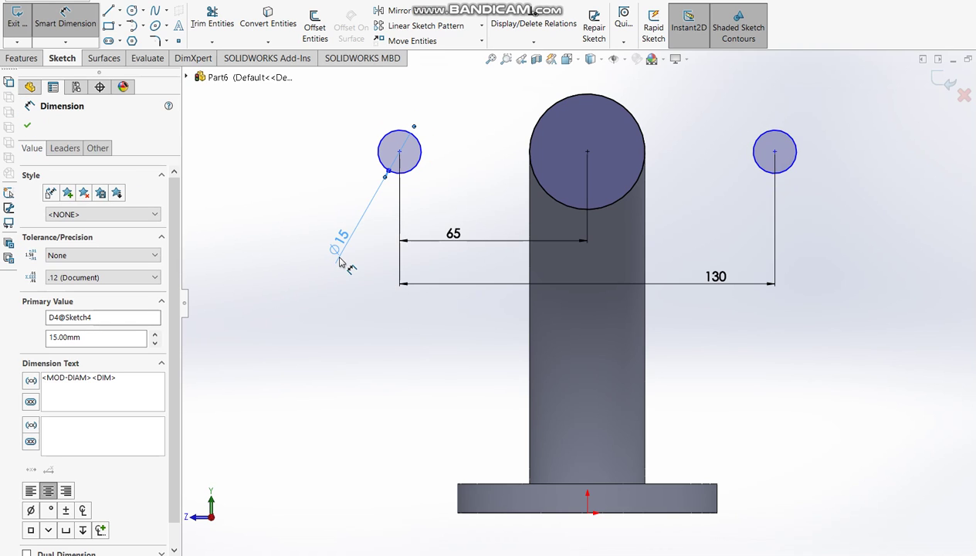
Draw outer circles around both holes and a larger circle around the pipe.
click(132, 10)
click(399, 151)
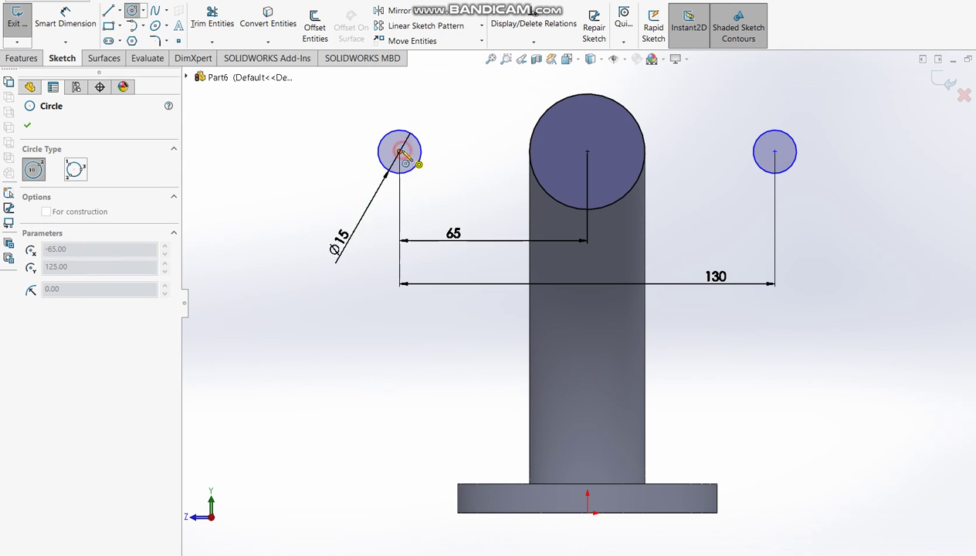
click(360, 130)
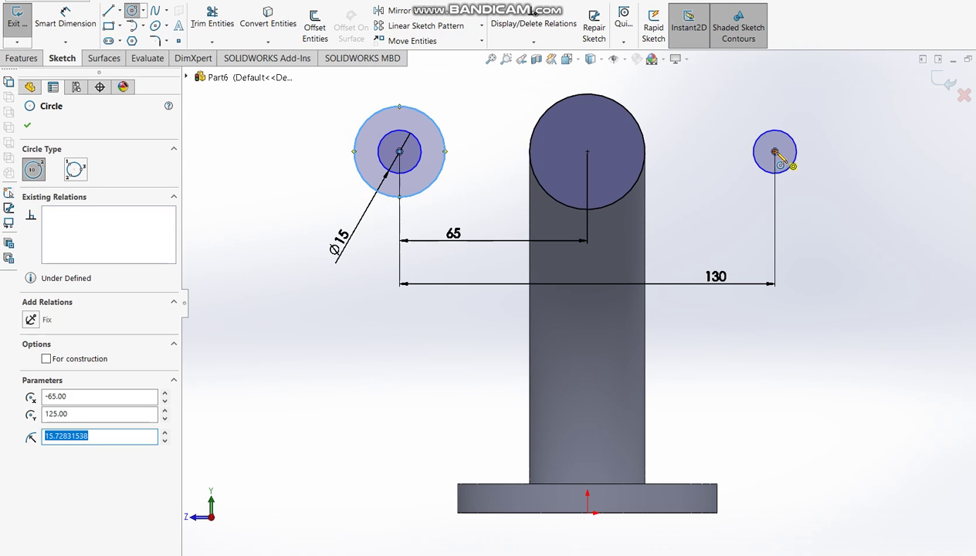
click(775, 151)
click(741, 133)
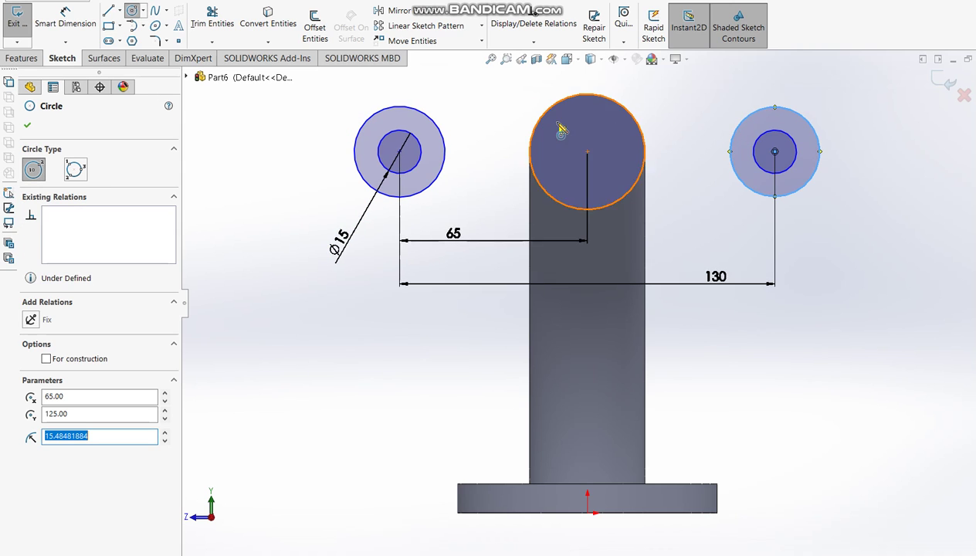
click(587, 151)
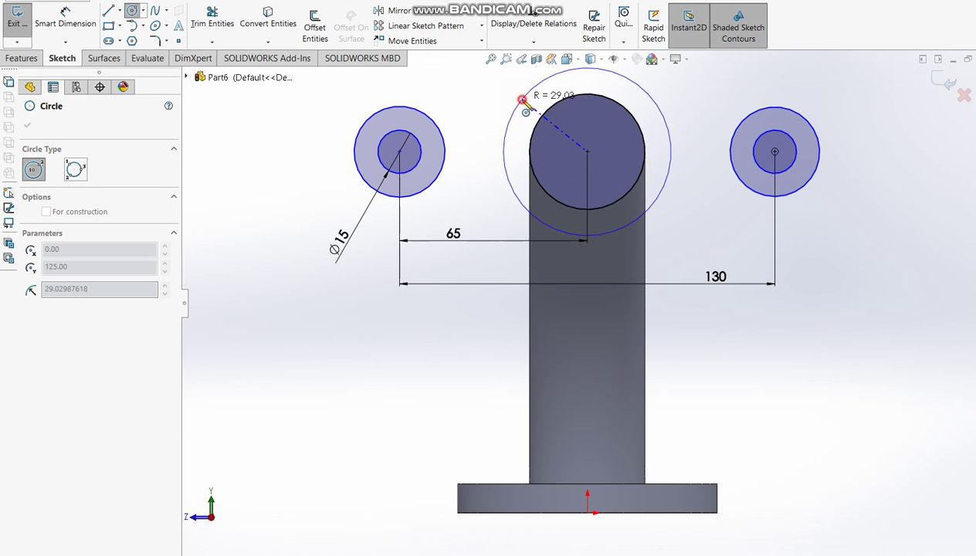
click(515, 193)
key(Escape)
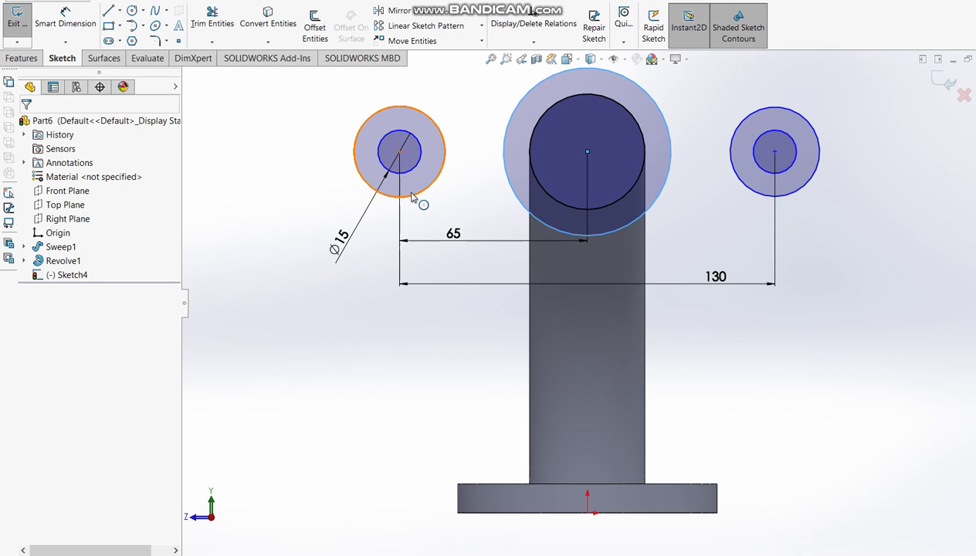
Make the two outer circles equal and dimension them Ø30.
click(403, 196)
ctrl+click(805, 194)
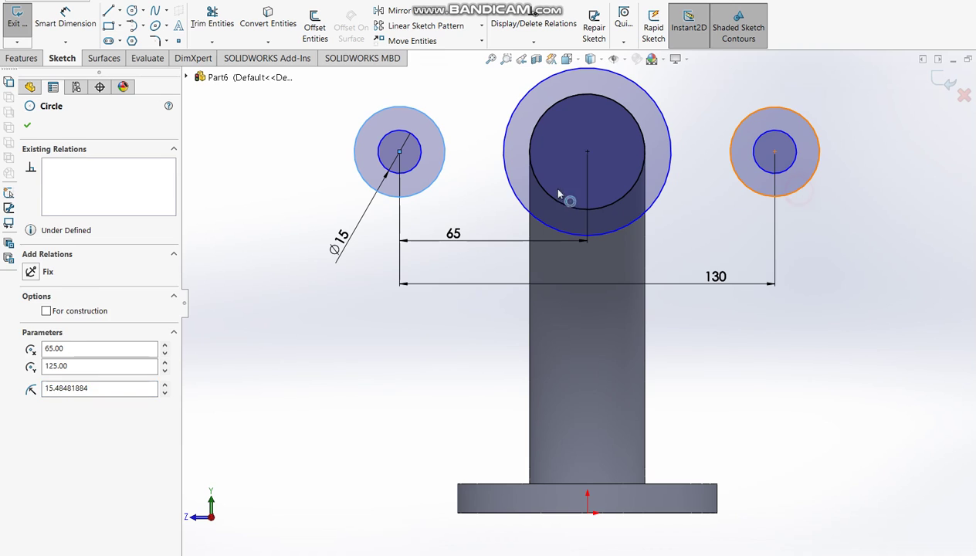
click(45, 383)
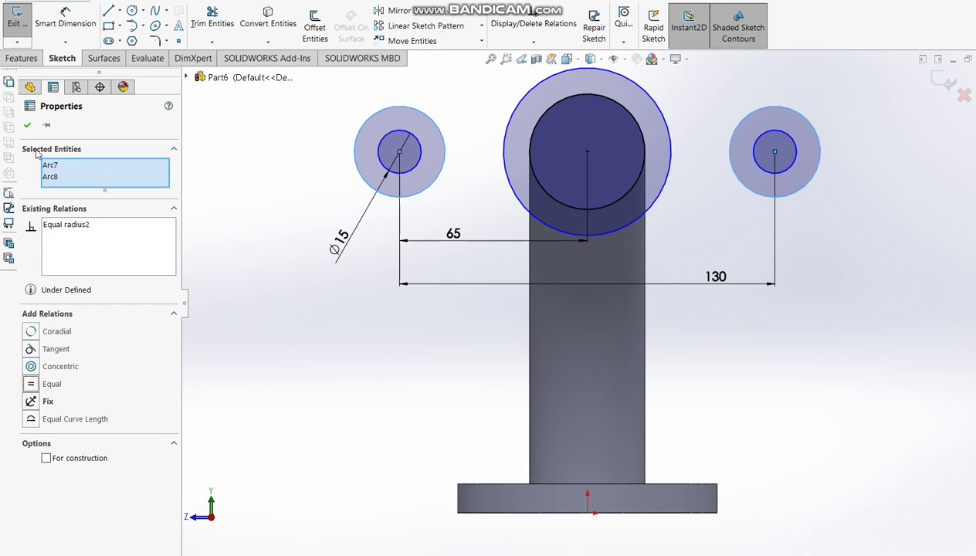
click(27, 125)
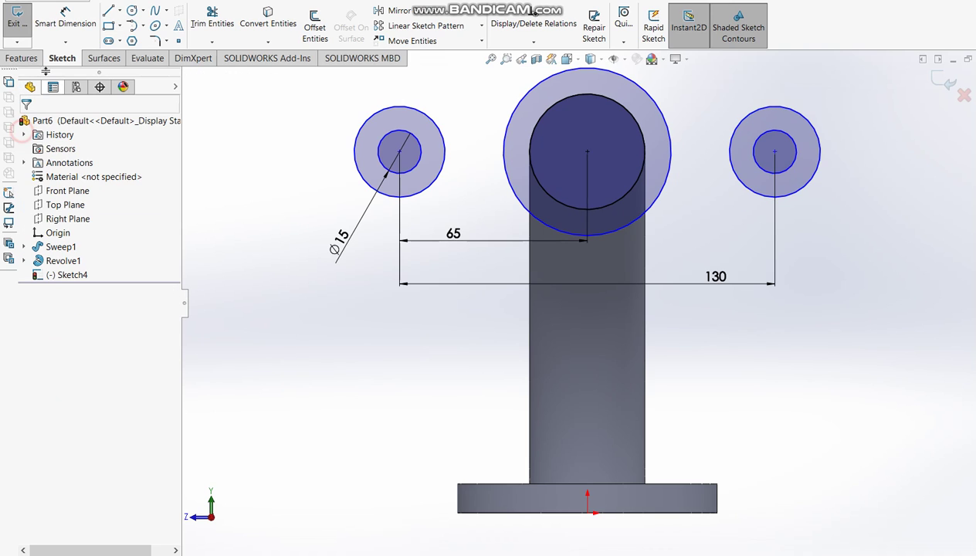
click(66, 22)
click(372, 187)
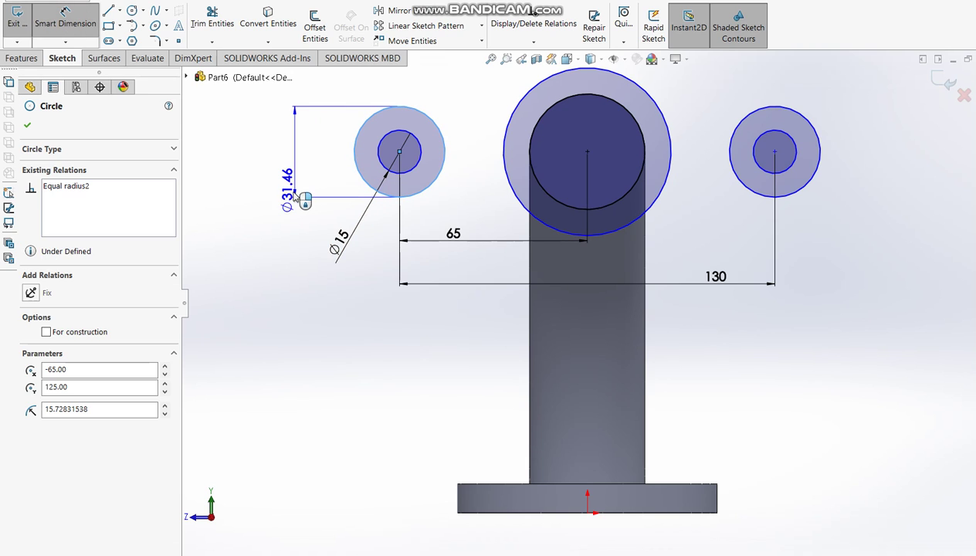
click(286, 203)
text(30)
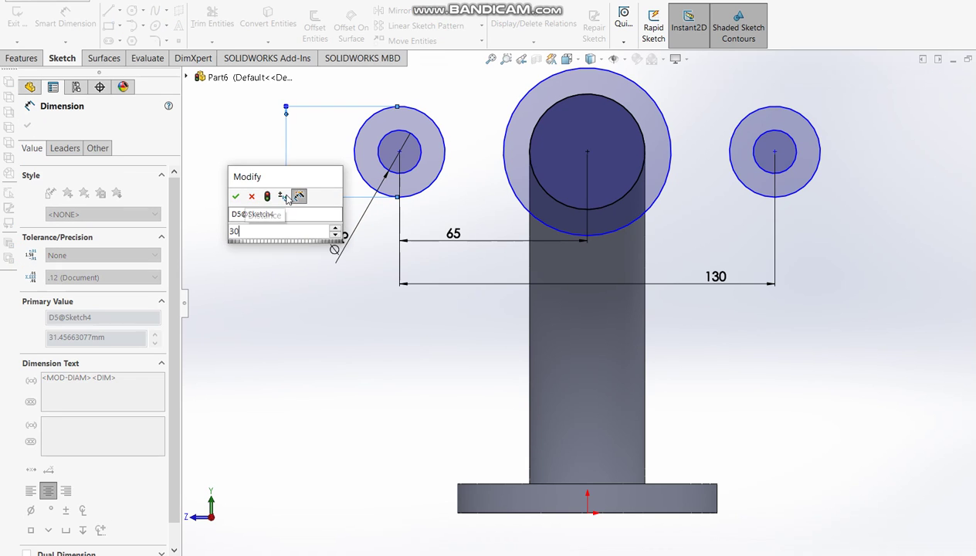
key(Return)
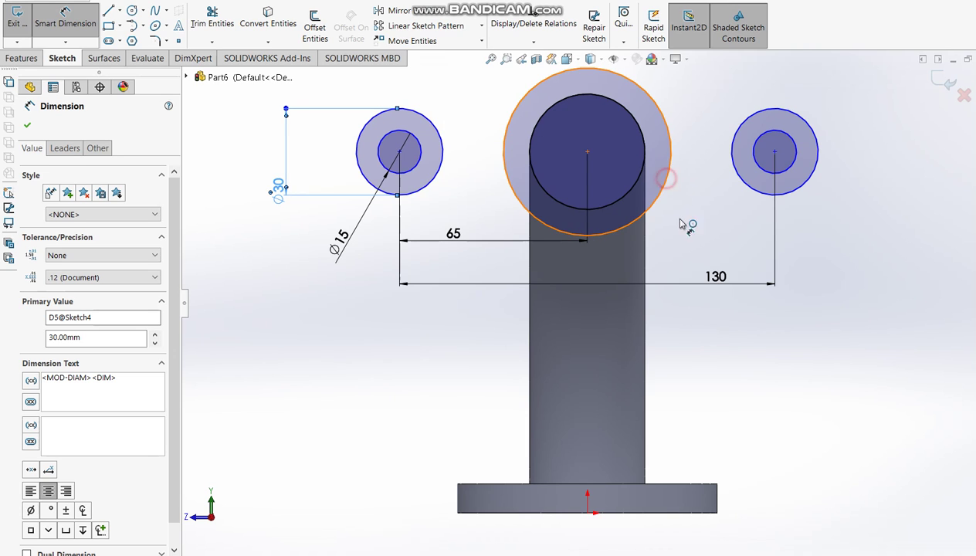
Dimension the big circle around the pipe Ø70.
click(669, 183)
click(722, 245)
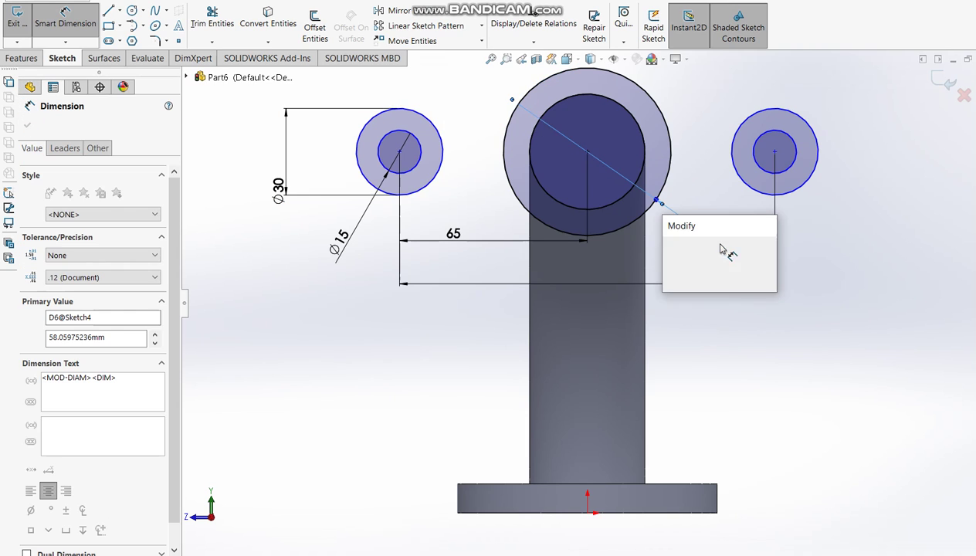
text(70)
key(Return)
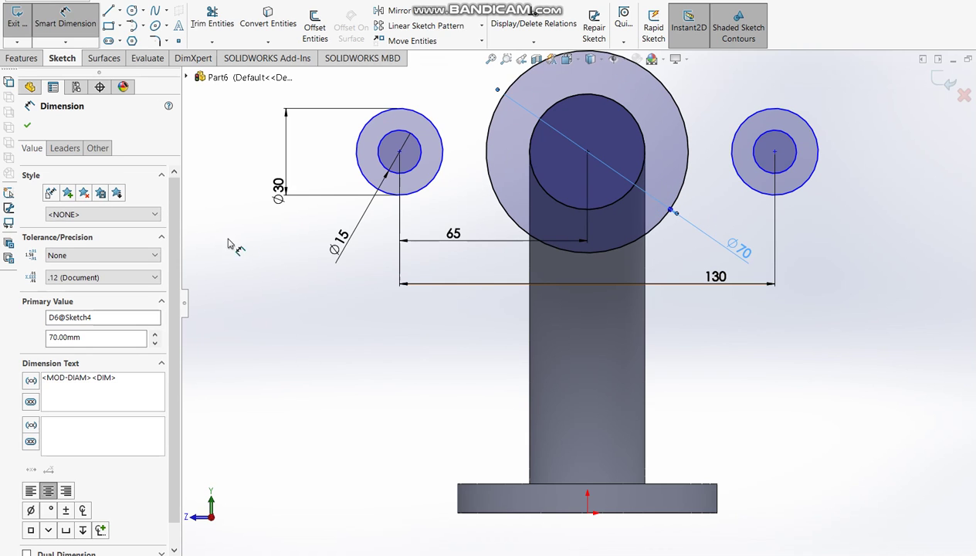
Draw tangent lines from the tops of both Ø30 circles to the Ø70 circle.
click(399, 108)
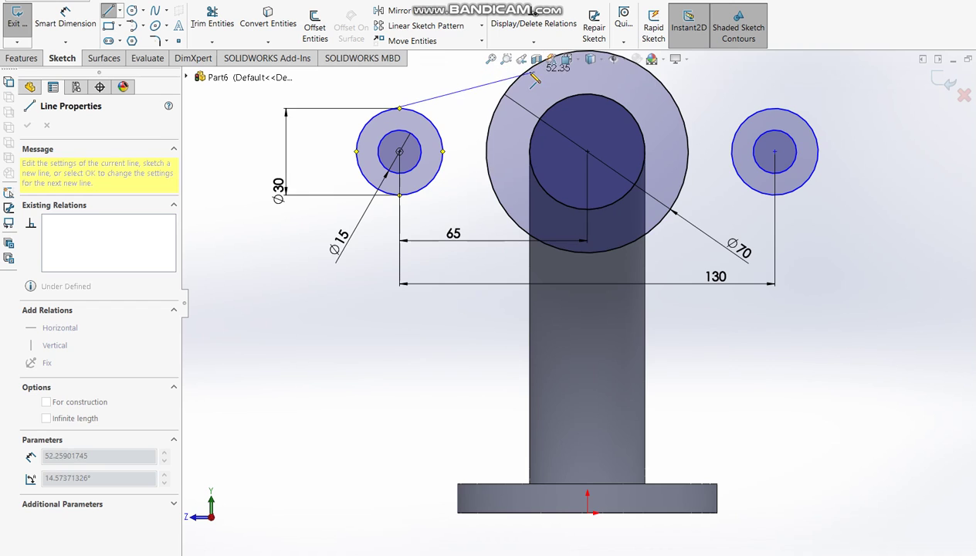
scroll(540, 77, up, 2)
scroll(583, 154, down, 3)
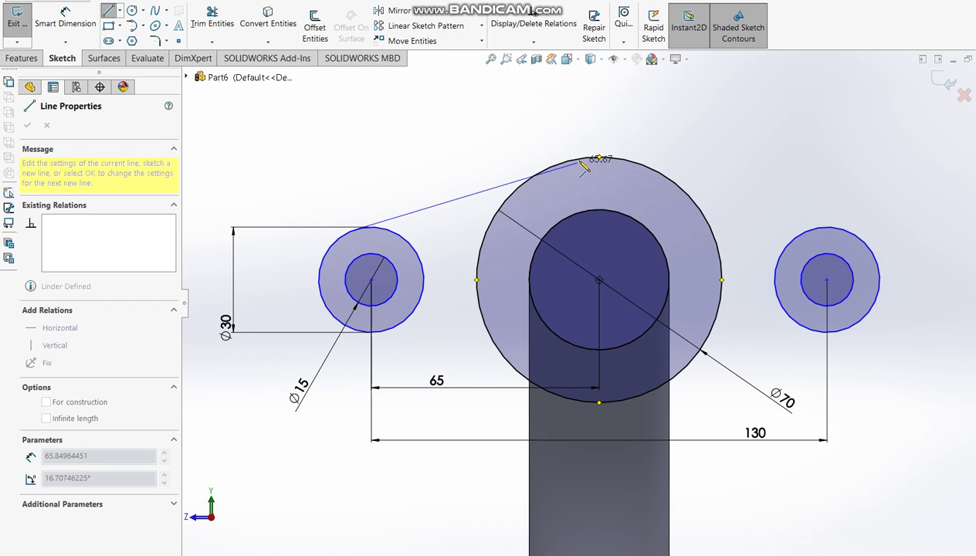
double_click(575, 161)
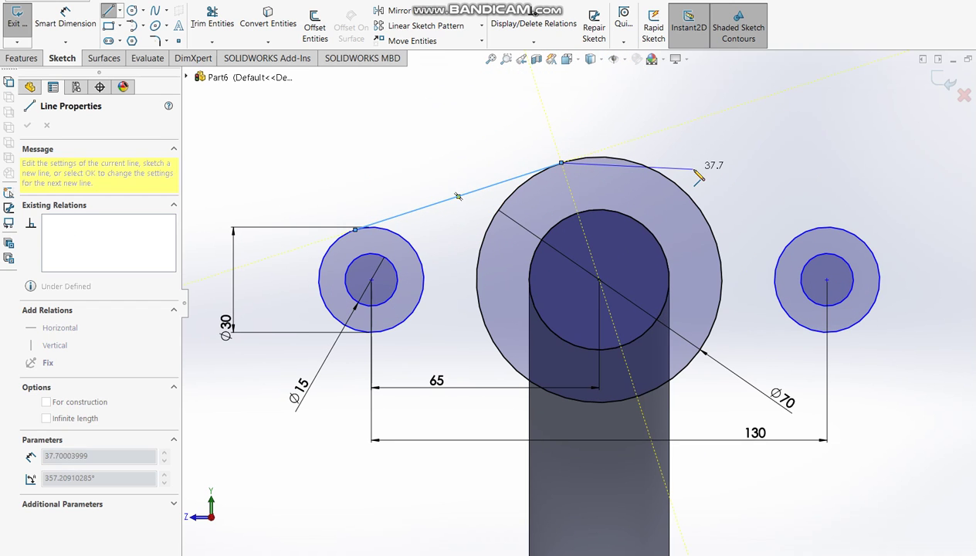
key(Escape)
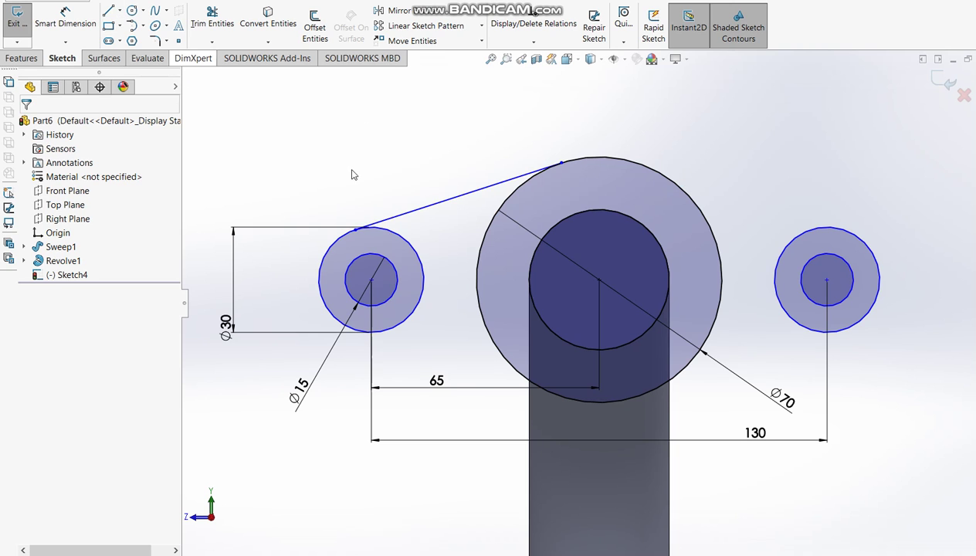
scroll(390, 225, down, 2)
scroll(390, 228, down, 2)
scroll(267, 128, up, 5)
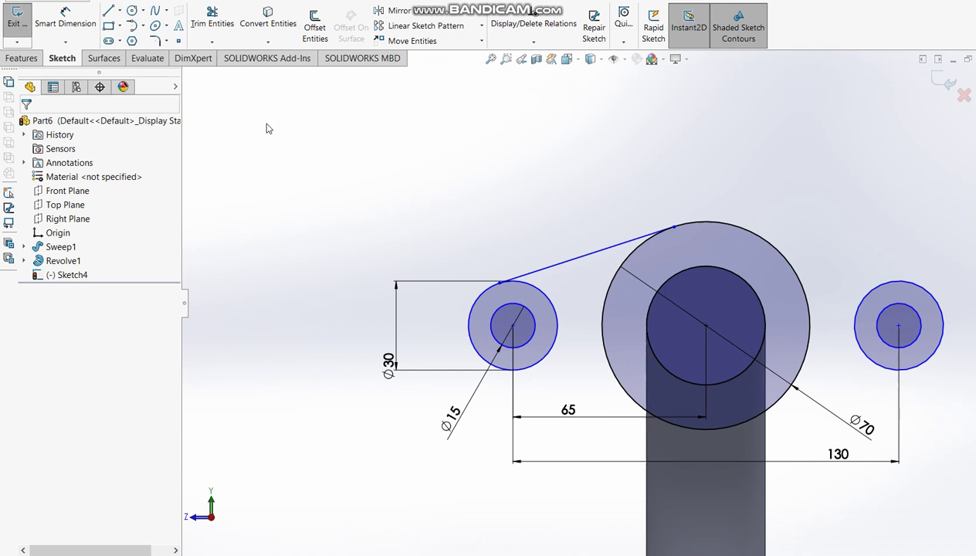
click(108, 10)
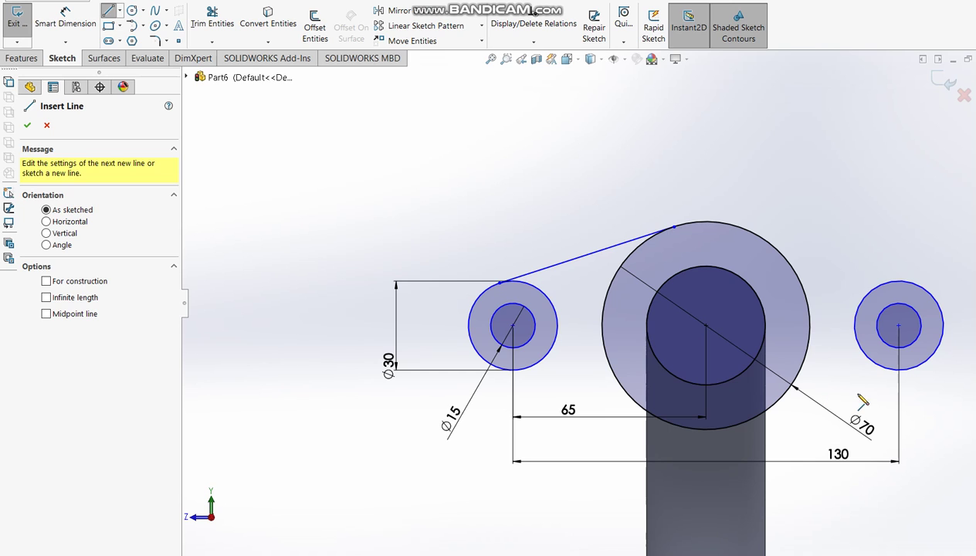
click(899, 281)
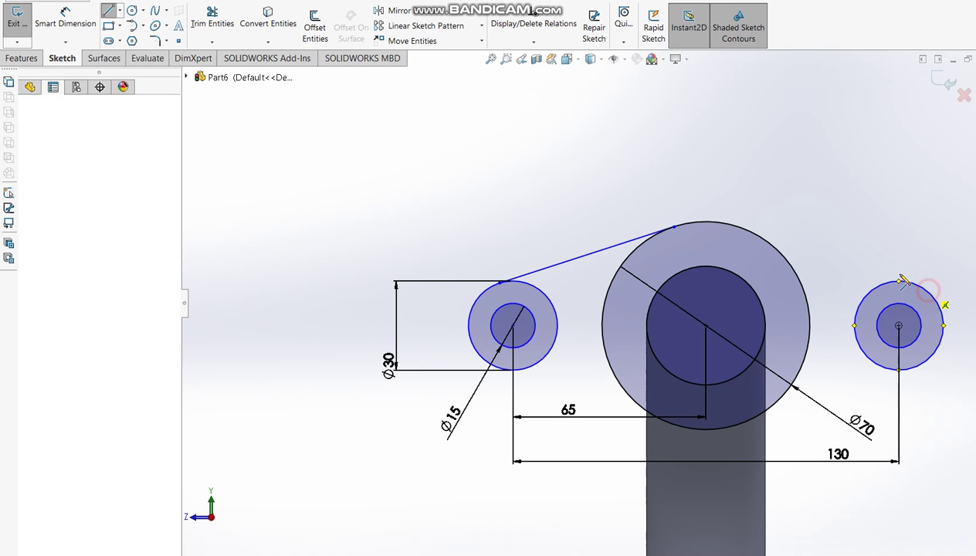
click(737, 226)
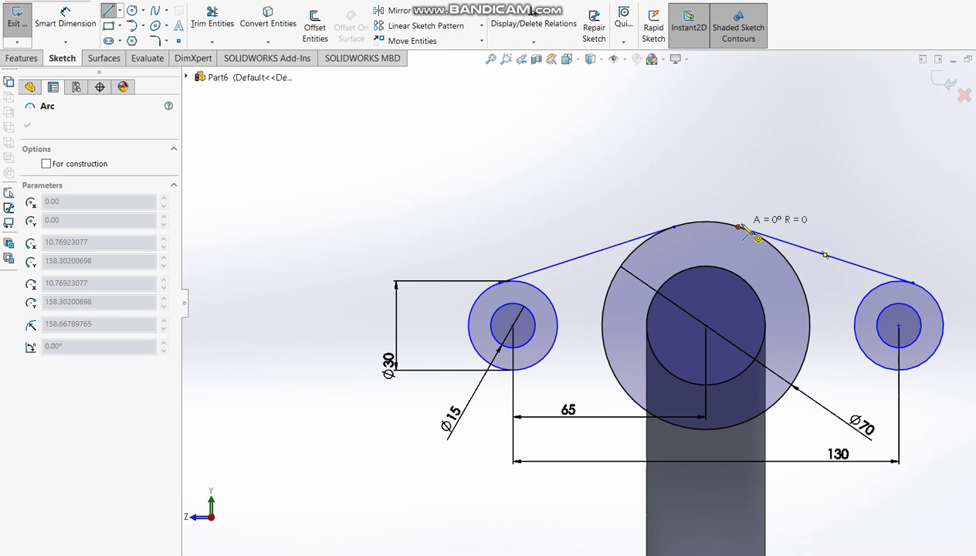
click(661, 308)
key(Escape)
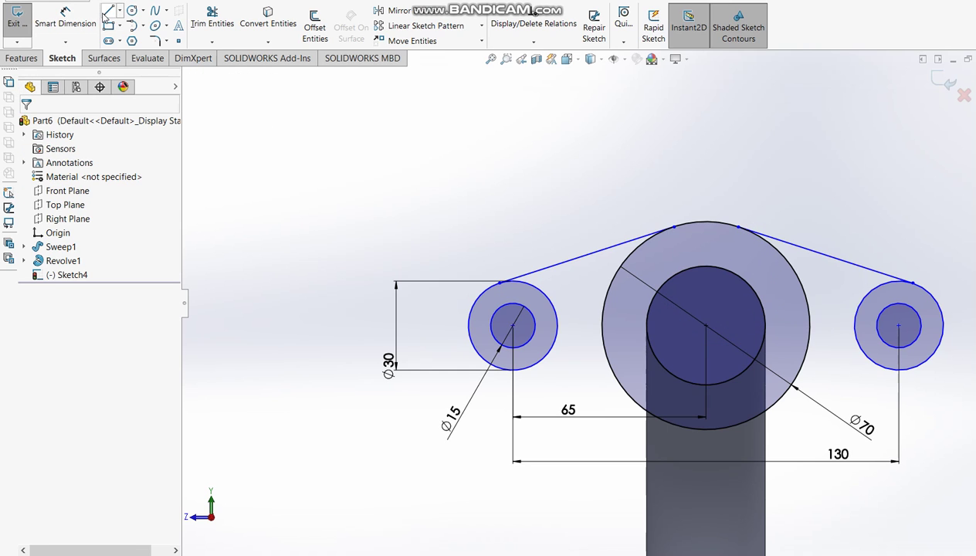
Draw tangent lines from the bottoms of both Ø30 circles to the Ø70 circle.
click(106, 14)
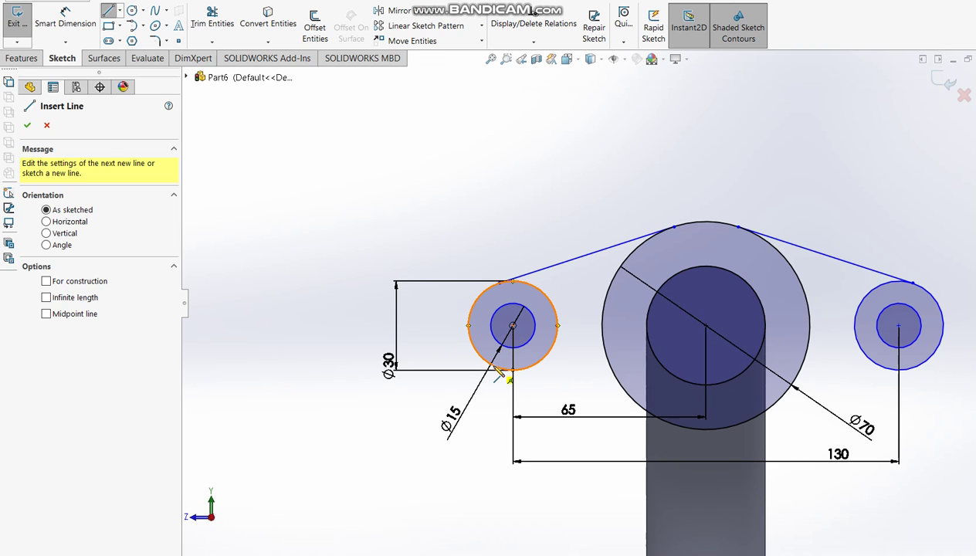
click(507, 376)
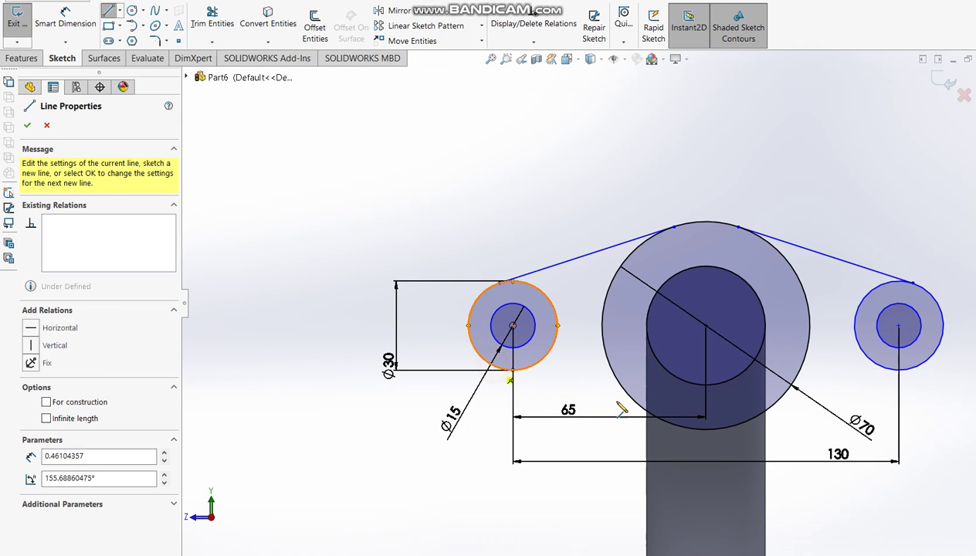
click(675, 426)
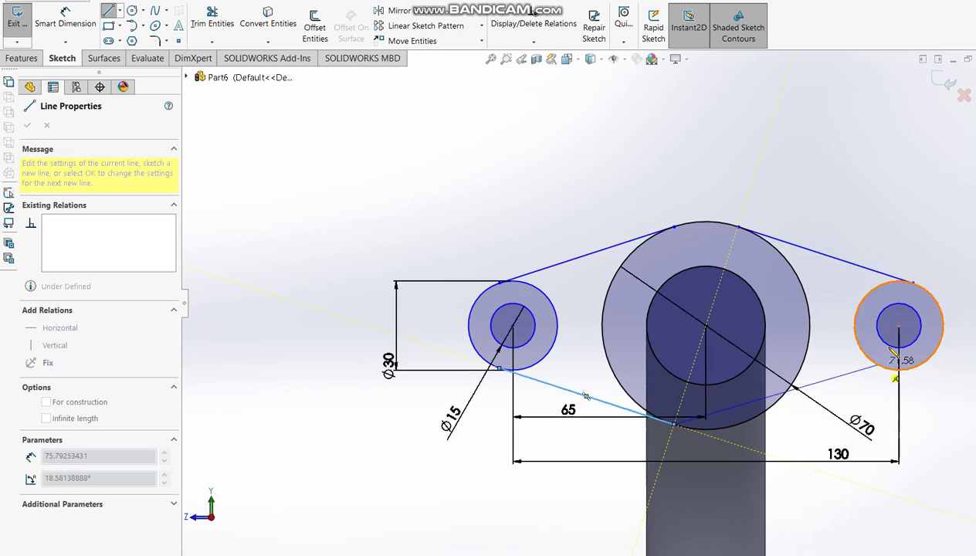
key(Escape)
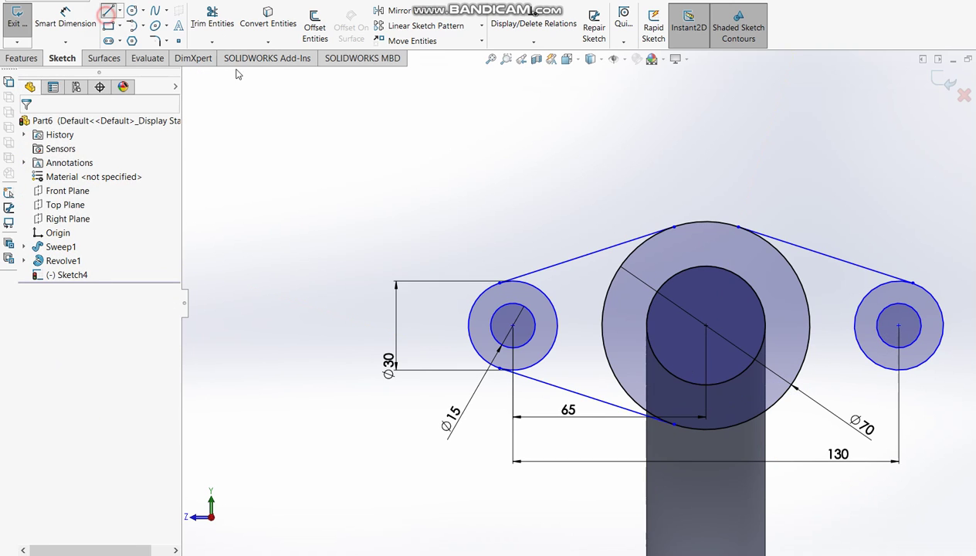
click(109, 10)
click(900, 369)
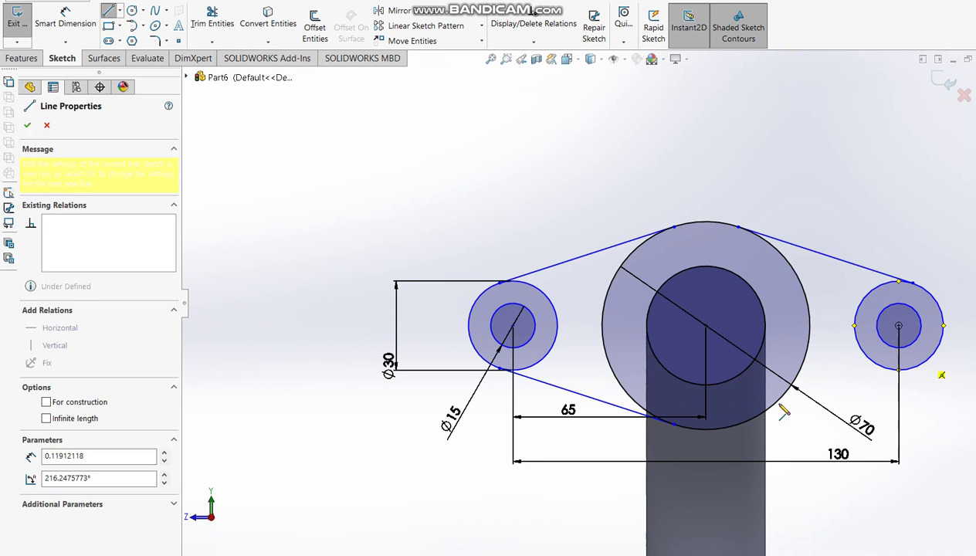
click(739, 426)
key(Escape)
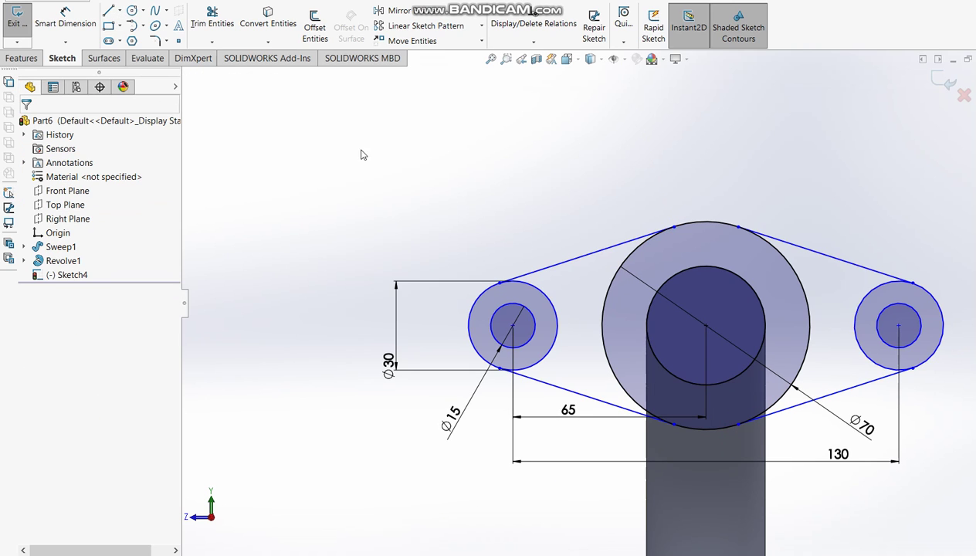
Trim the inner arcs and leftovers so the two-hole flange is one closed outline.
click(212, 23)
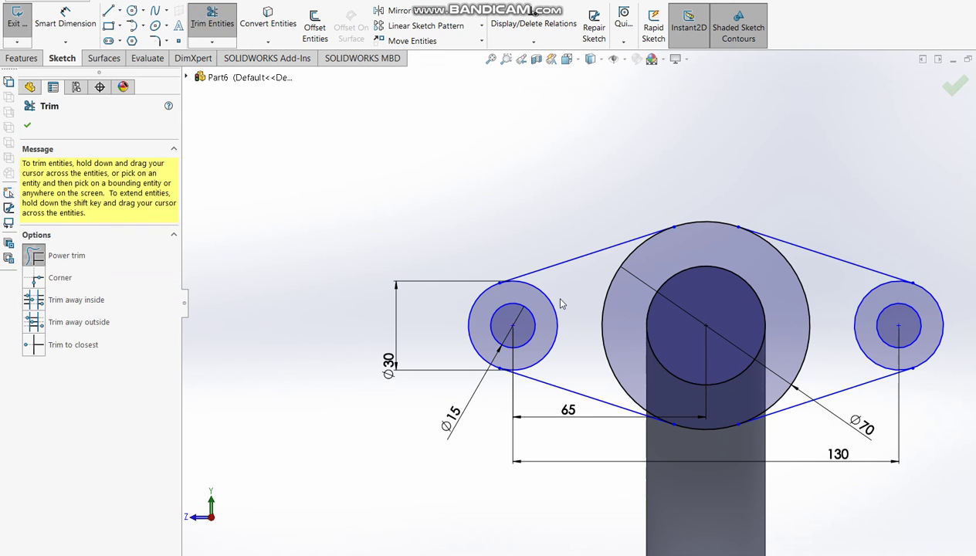
drag(556, 306, 802, 260)
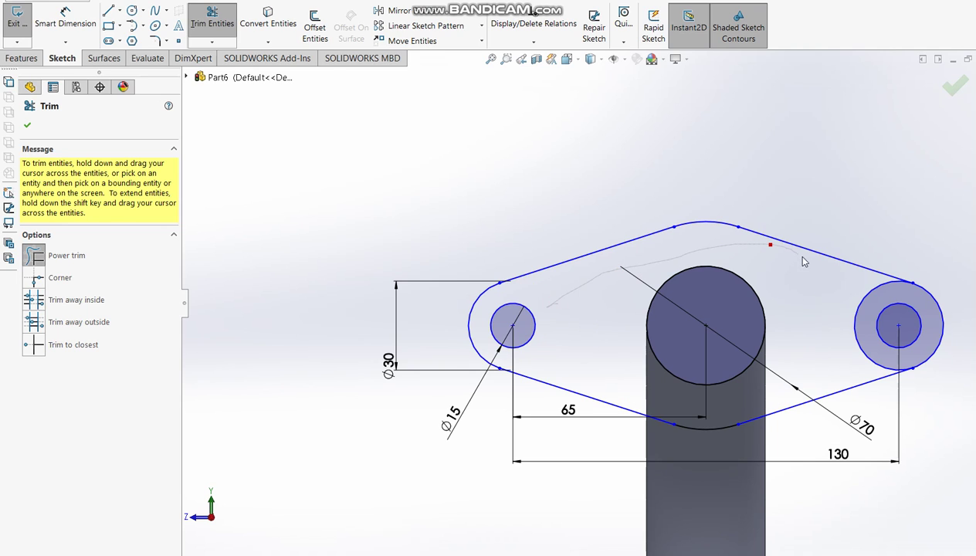
drag(850, 300, 919, 309)
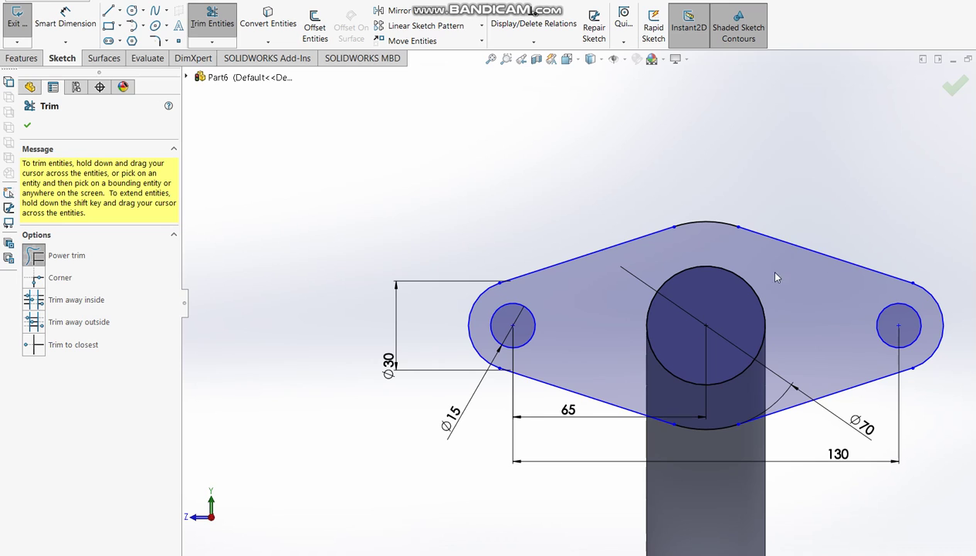
drag(748, 286, 685, 309)
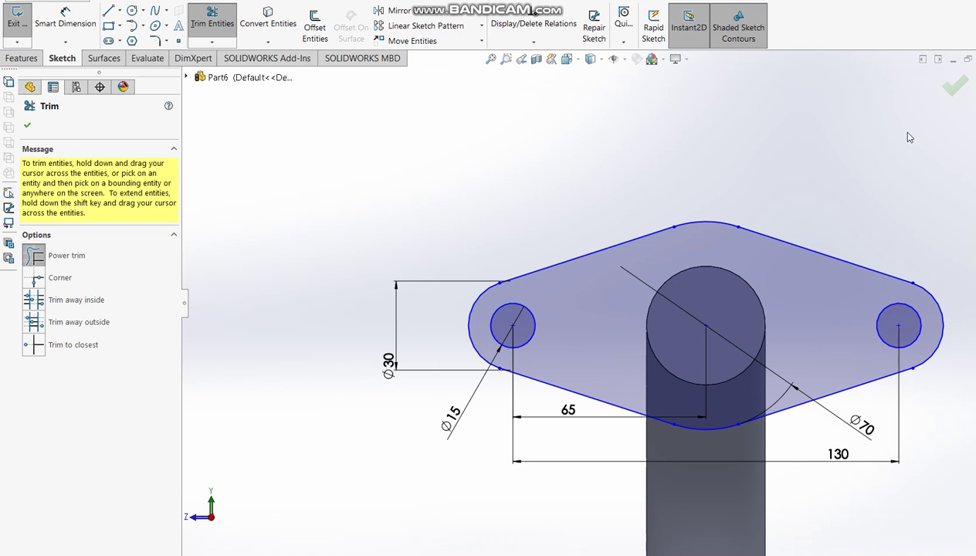
click(954, 85)
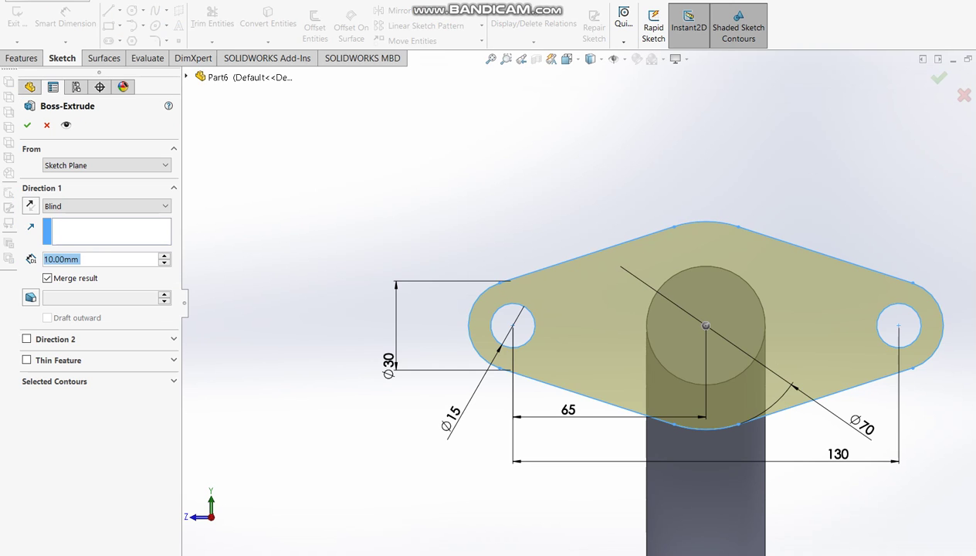
Check the 10 mm thickness on the drawing and extrude the flange 10 mm, reversed.
key(alt+Tab)
drag(511, 153, 506, 157)
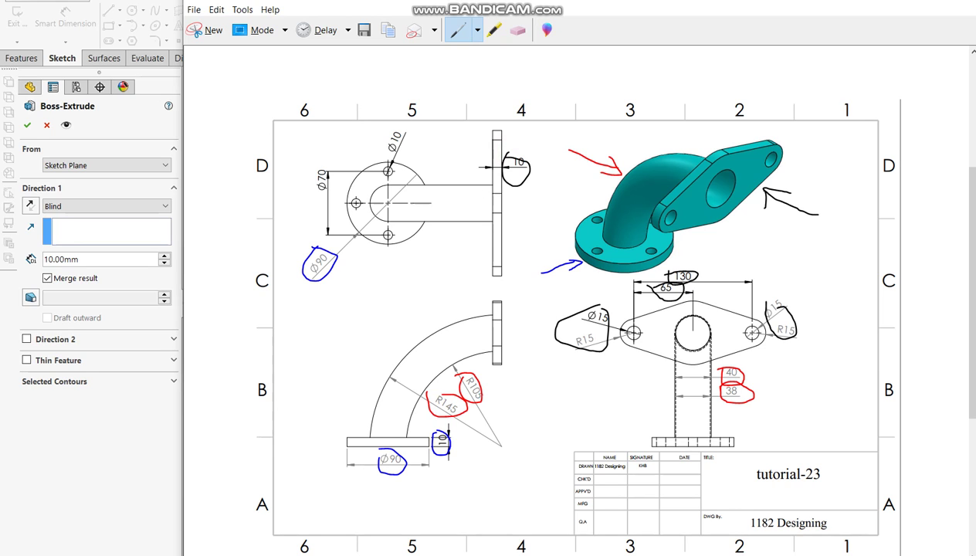
key(alt+Tab)
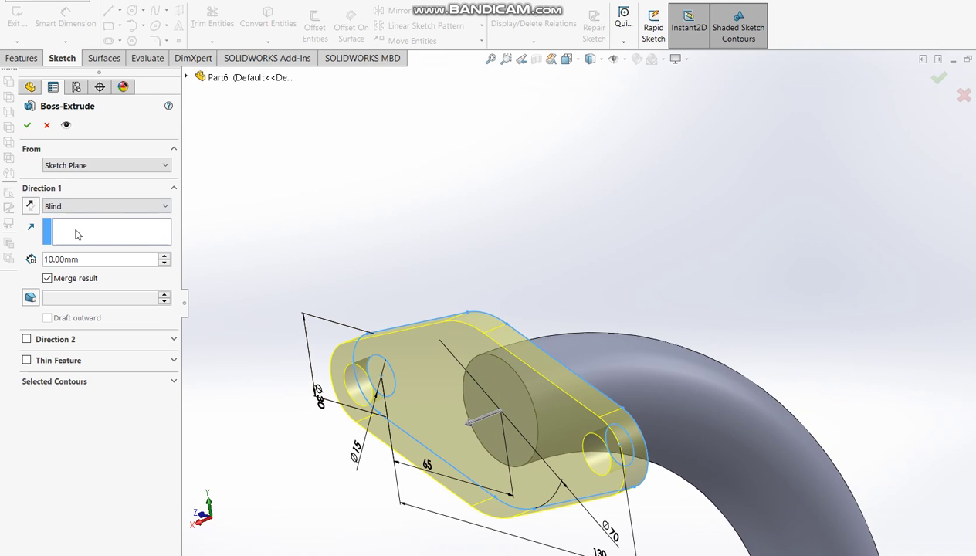
click(31, 206)
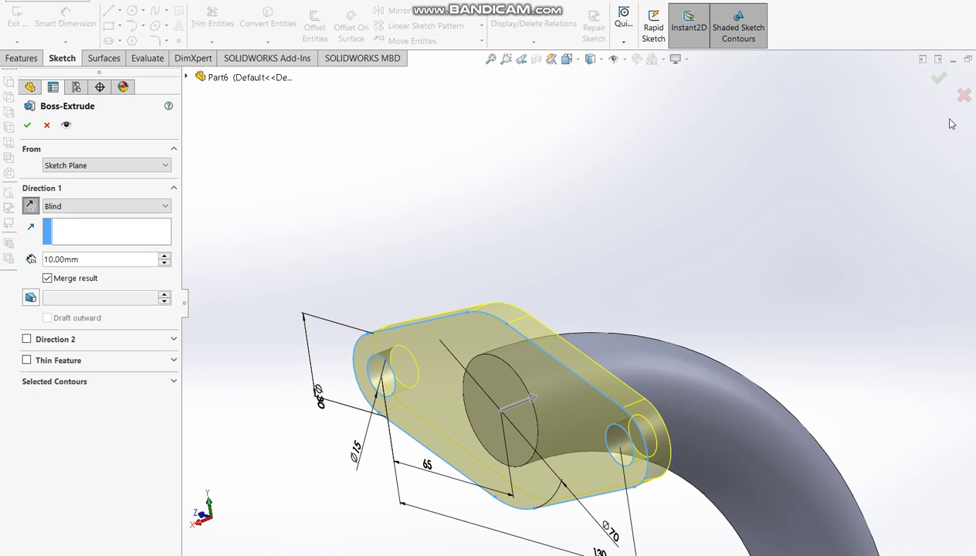
click(938, 78)
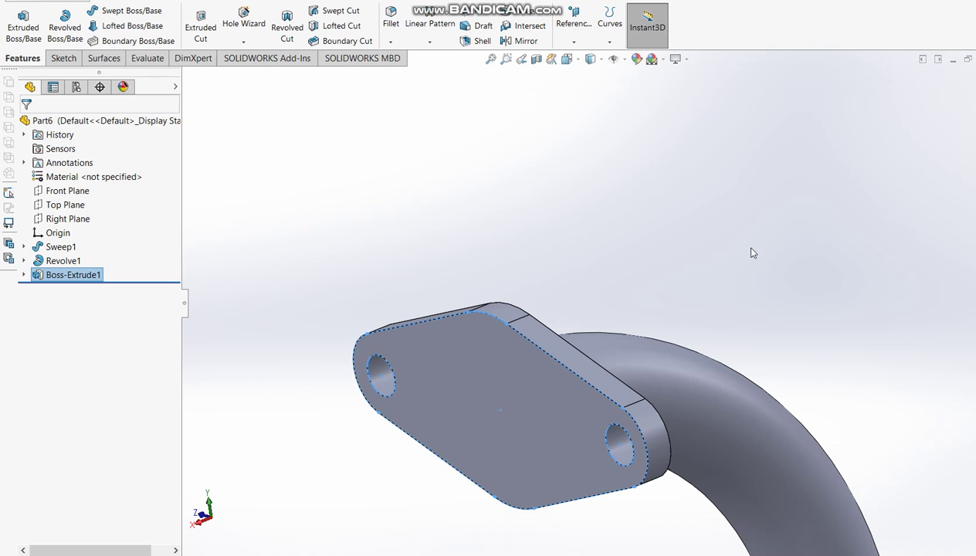
Expand Sweep1, select the Top Plane and start a new sketch on it.
scroll(627, 231, up, 2)
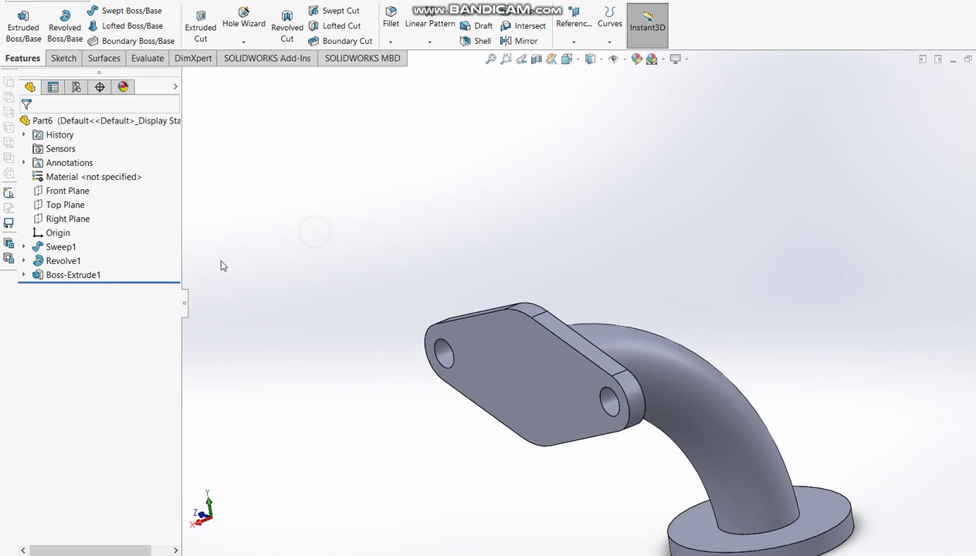
click(24, 246)
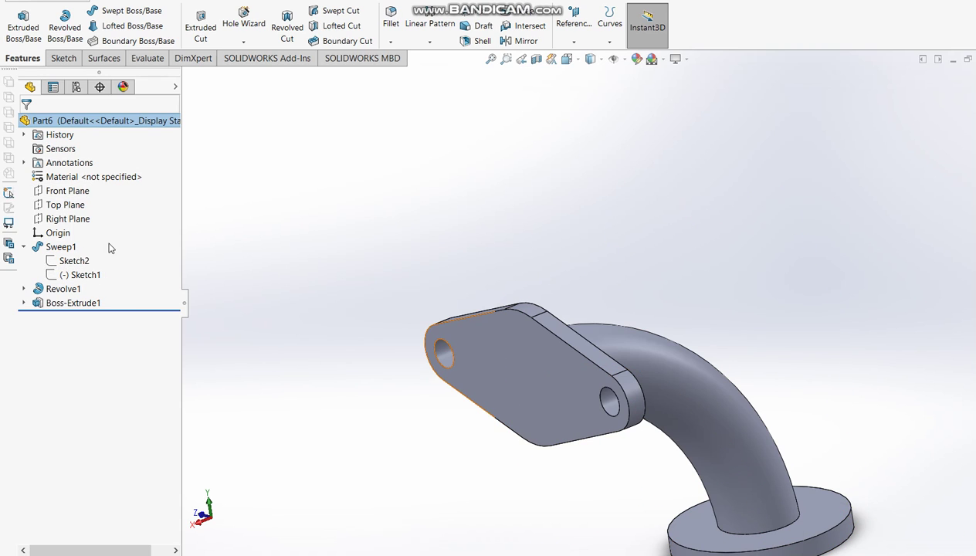
click(56, 191)
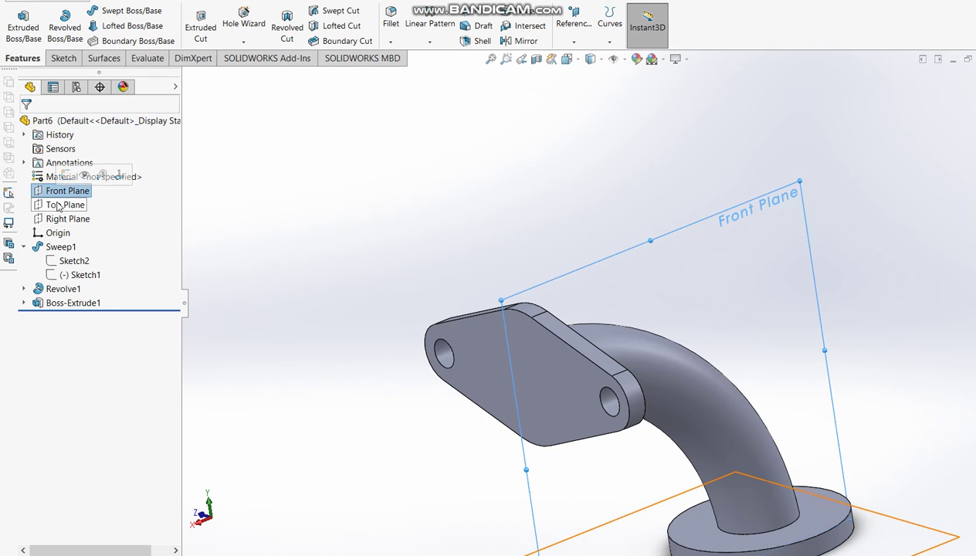
click(61, 205)
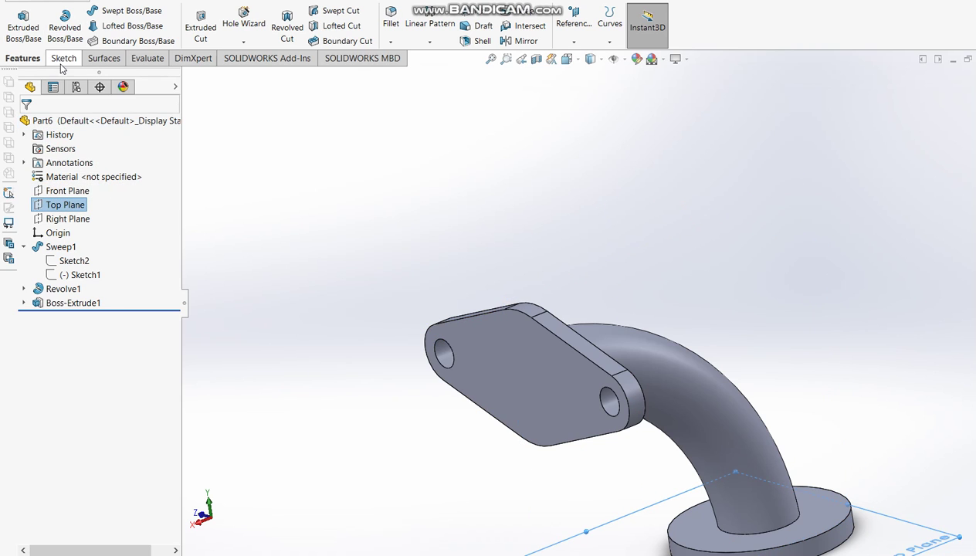
click(60, 60)
click(17, 23)
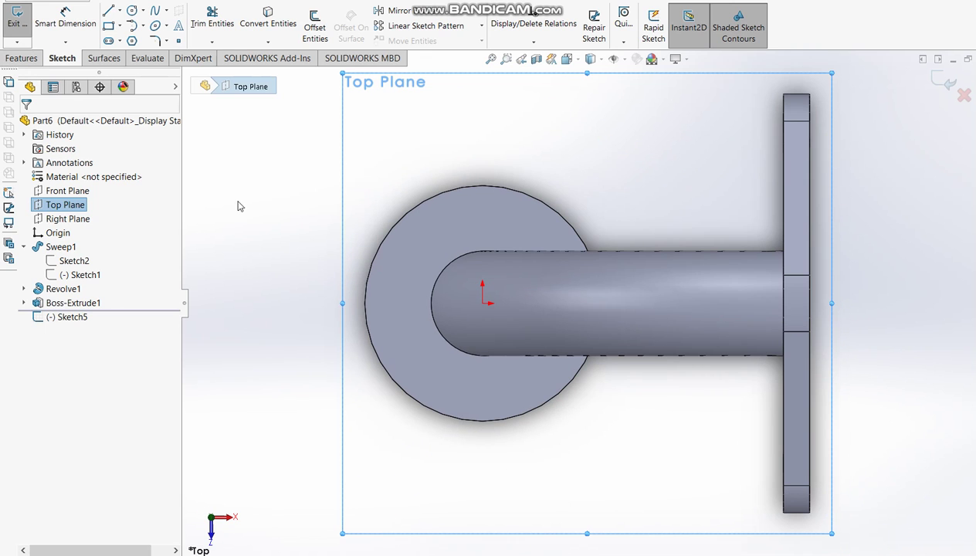
Draw a circle at the origin, dimension it 40-2 (Ø38), and exit the sketch.
click(132, 9)
click(482, 302)
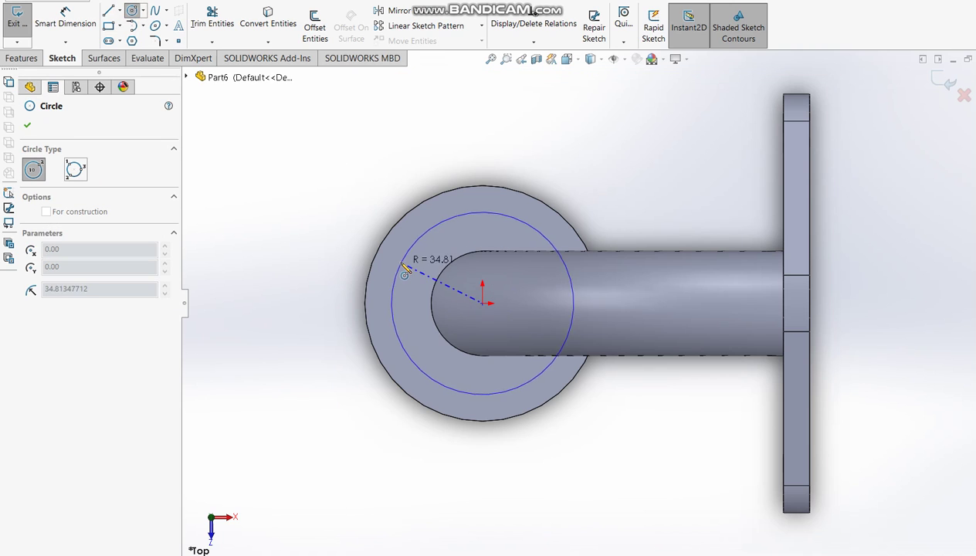
click(402, 267)
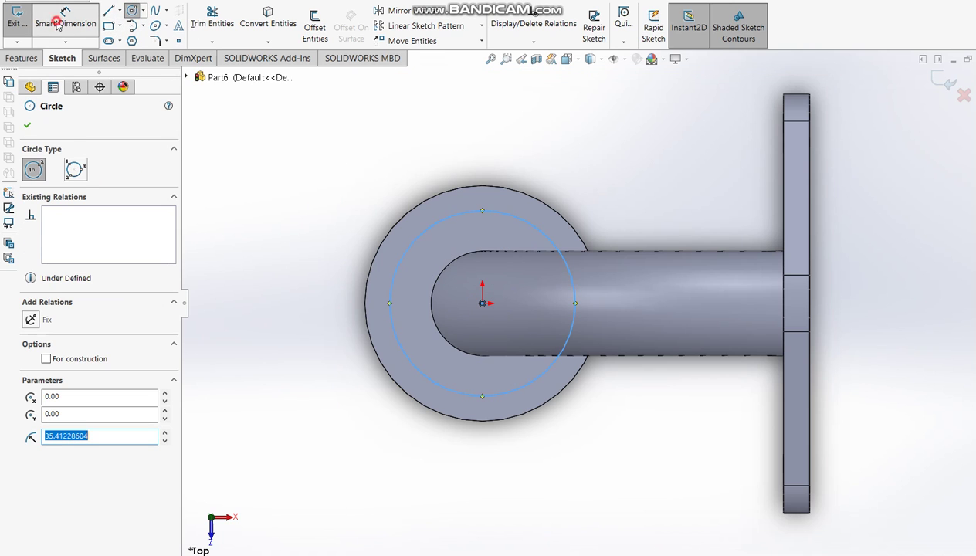
click(58, 26)
click(428, 226)
click(249, 255)
text(40-2)
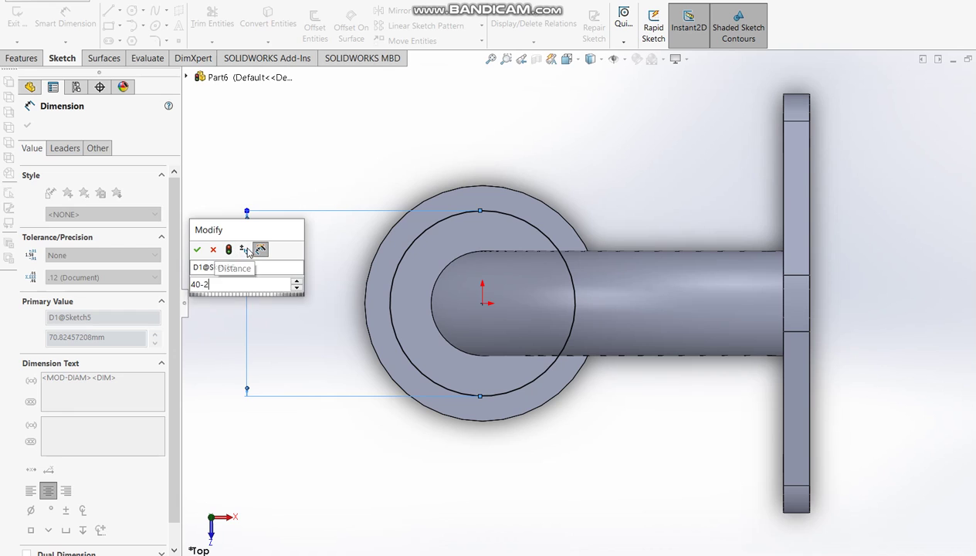
key(Return)
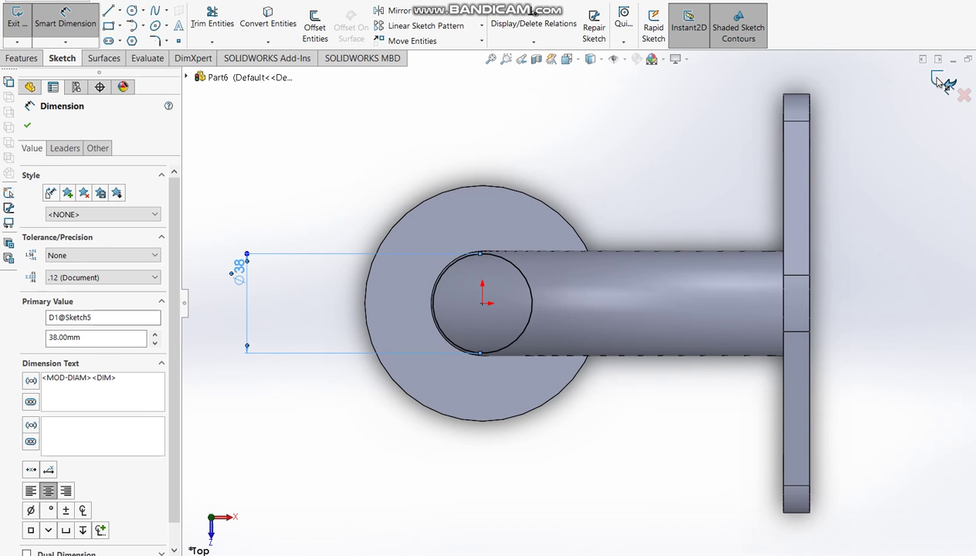
click(940, 80)
click(942, 80)
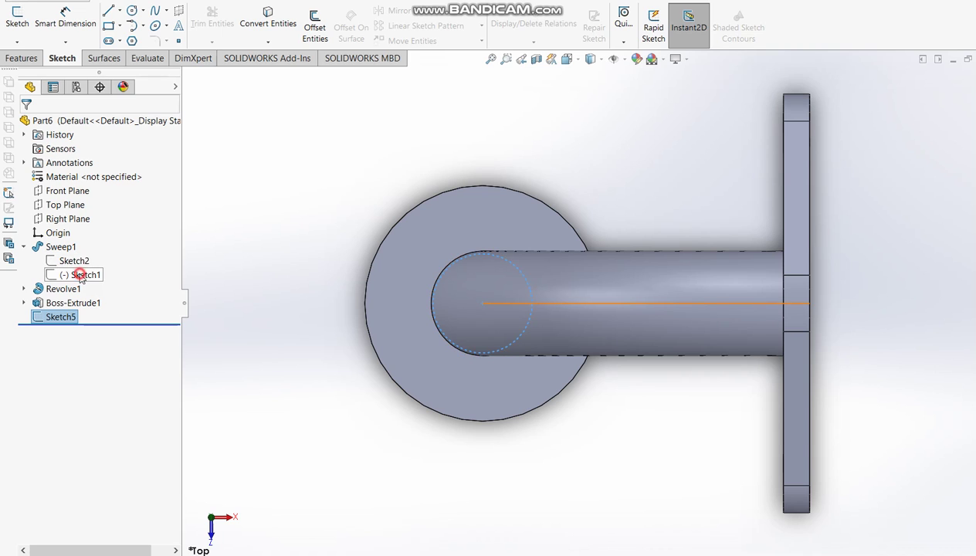
Swept-cut the Ø38 circle along Sketch1 to hollow the pipe, then orbit to inspect.
ctrl+click(79, 274)
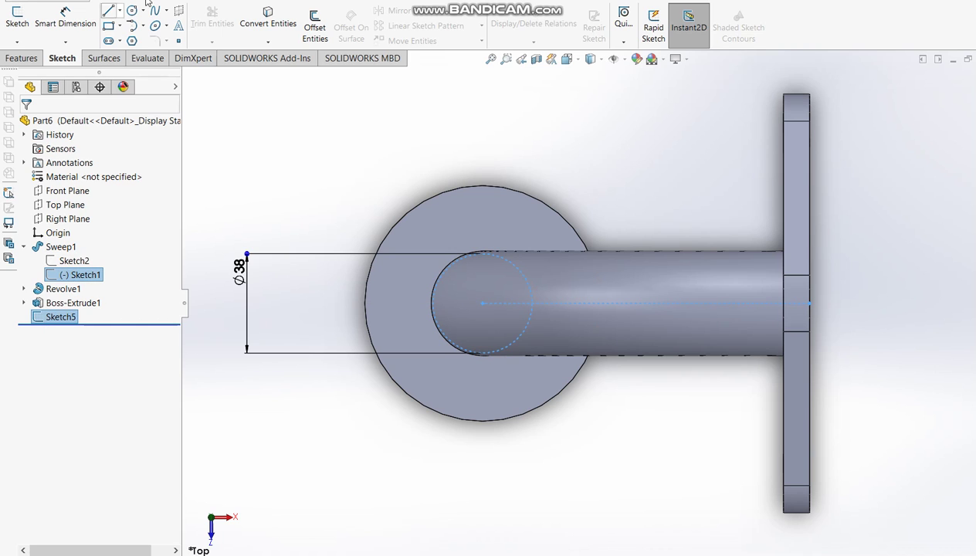
click(15, 59)
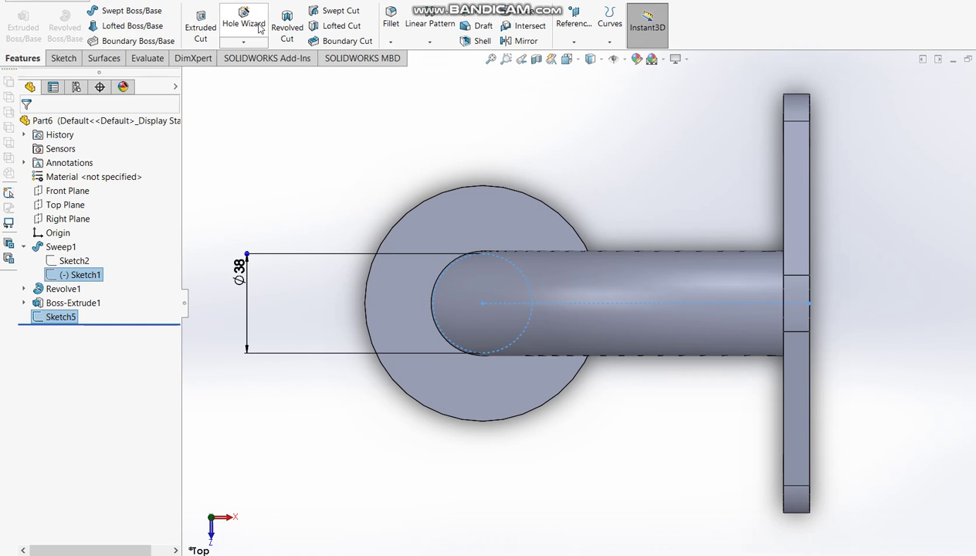
click(351, 15)
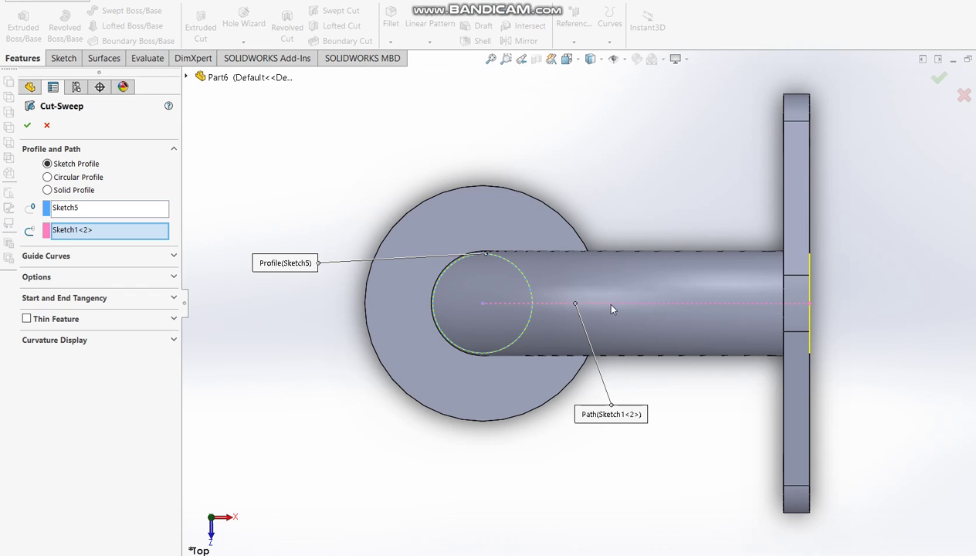
click(27, 128)
mouse_move(475, 461)
middle_down()
mouse_move(459, 244)
mouse_move(527, 114)
mouse_move(435, 405)
mouse_move(428, 284)
mouse_move(376, 442)
mouse_move(647, 451)
middle_up()
click(391, 272)
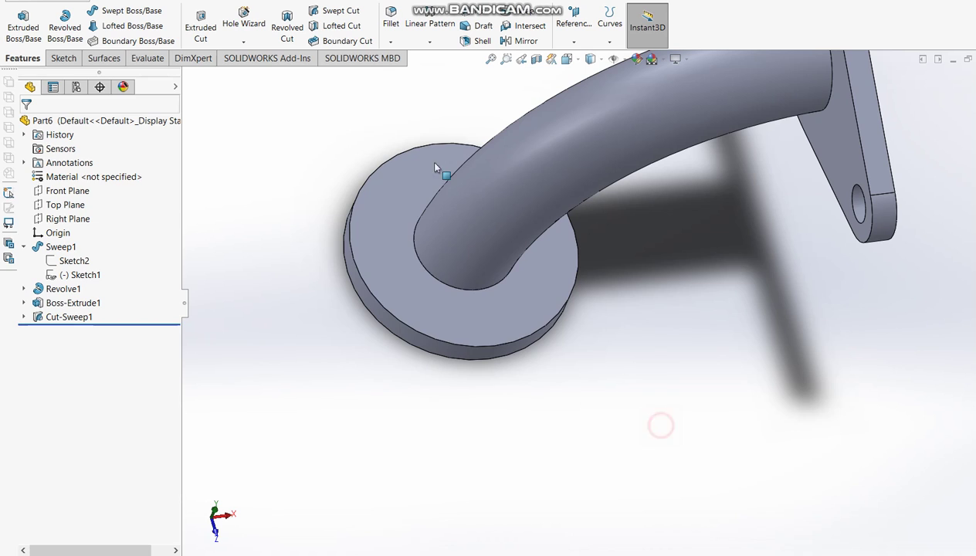
key(alt+Tab)
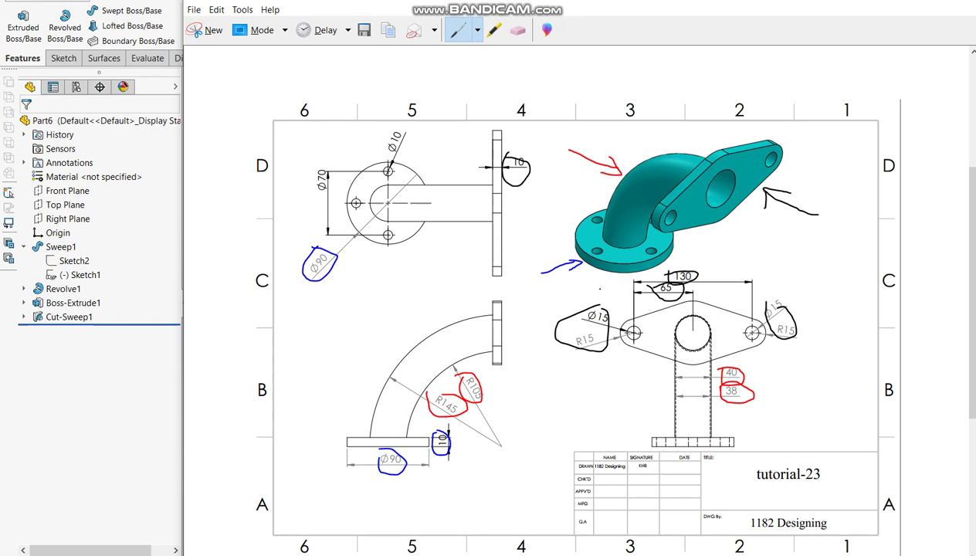
With the green pen, circle the bottom flange bolt holes, Ø10 and Ø70 on the drawing.
click(479, 34)
click(479, 95)
drag(584, 212, 584, 222)
mouse_move(372, 164)
mouse_down()
mouse_move(378, 183)
mouse_move(399, 165)
mouse_up()
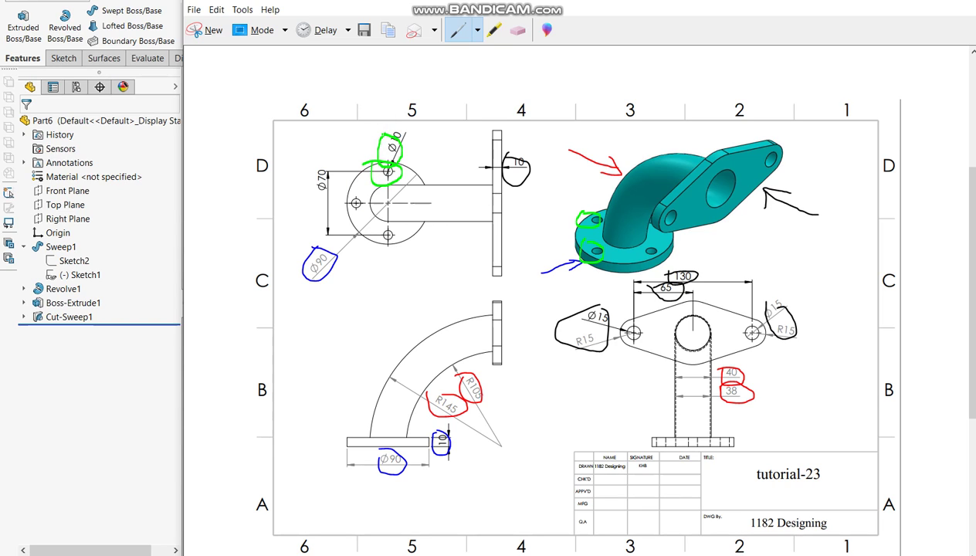
drag(311, 176, 337, 170)
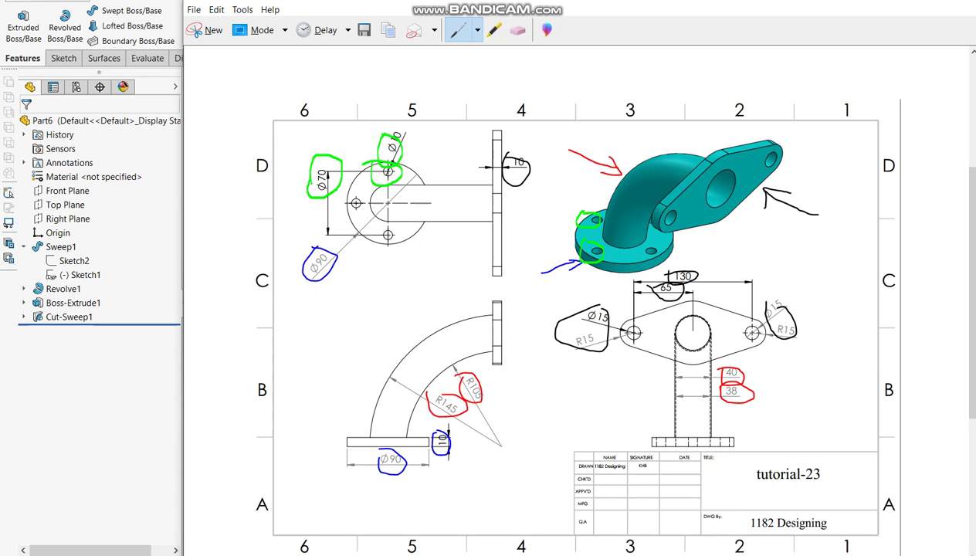
click(120, 396)
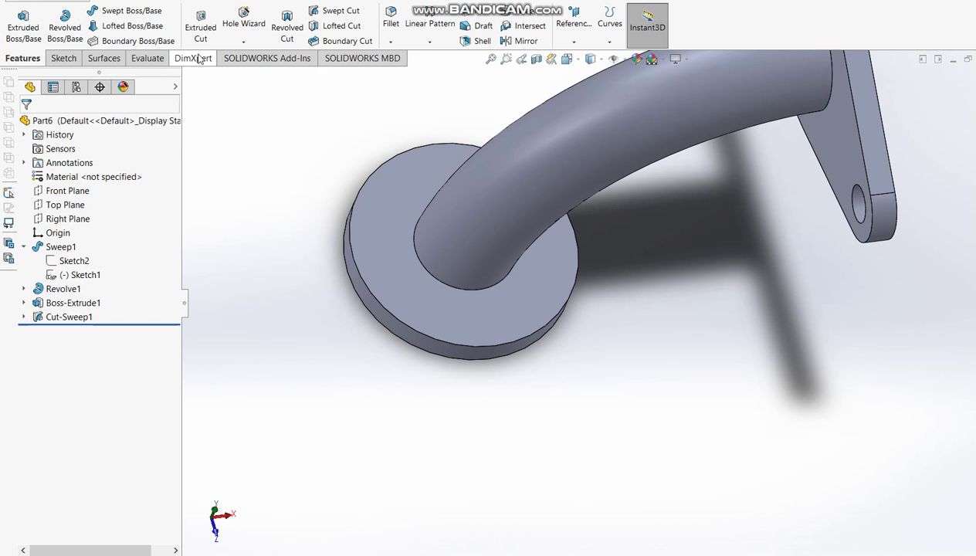
Start an extruded cut on the bottom flange face and draw a Ø70 circle at the origin.
click(203, 27)
click(408, 246)
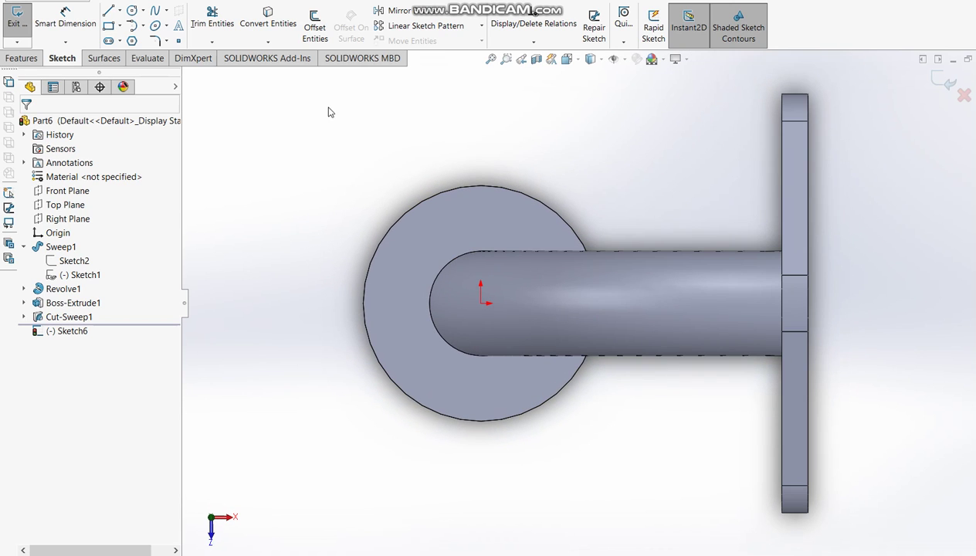
click(143, 10)
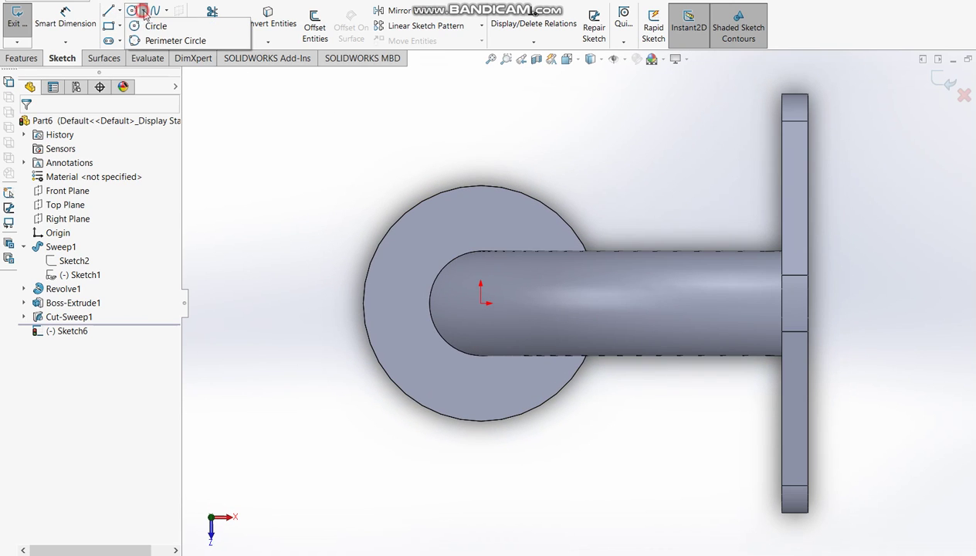
click(154, 26)
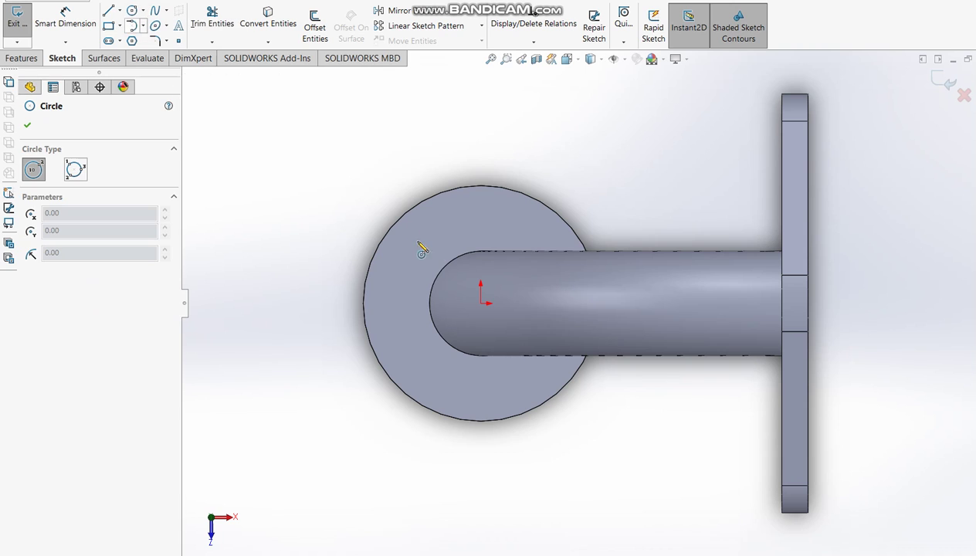
click(480, 303)
click(418, 366)
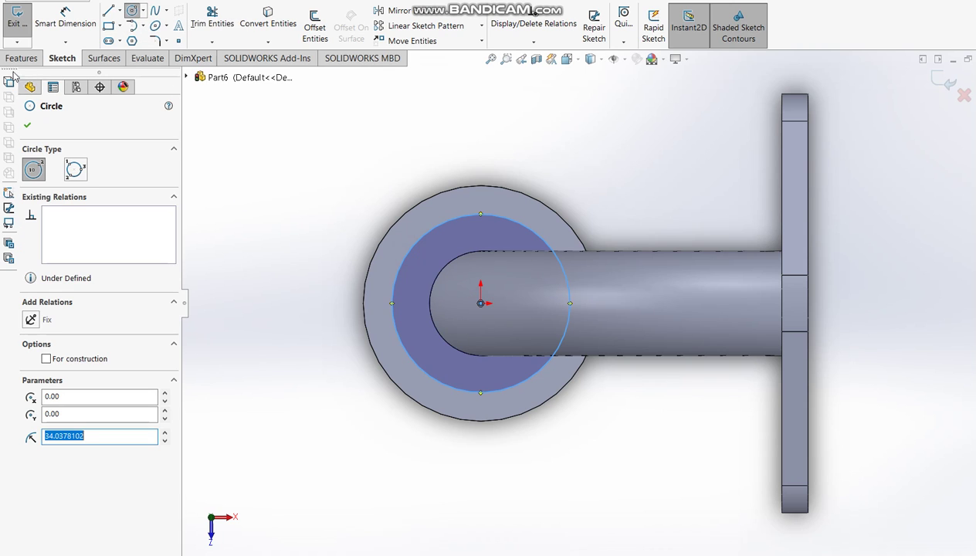
click(77, 24)
click(421, 369)
click(286, 295)
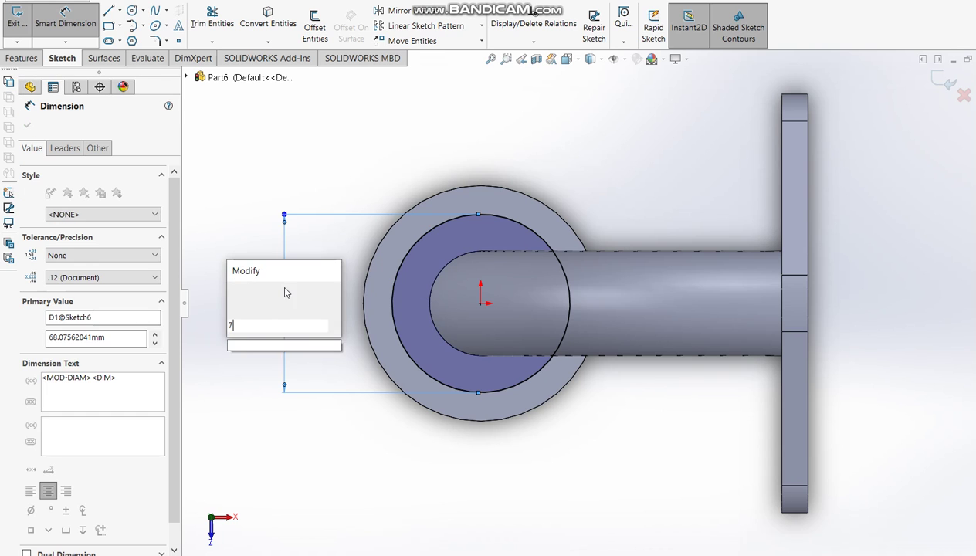
text(70)
key(Return)
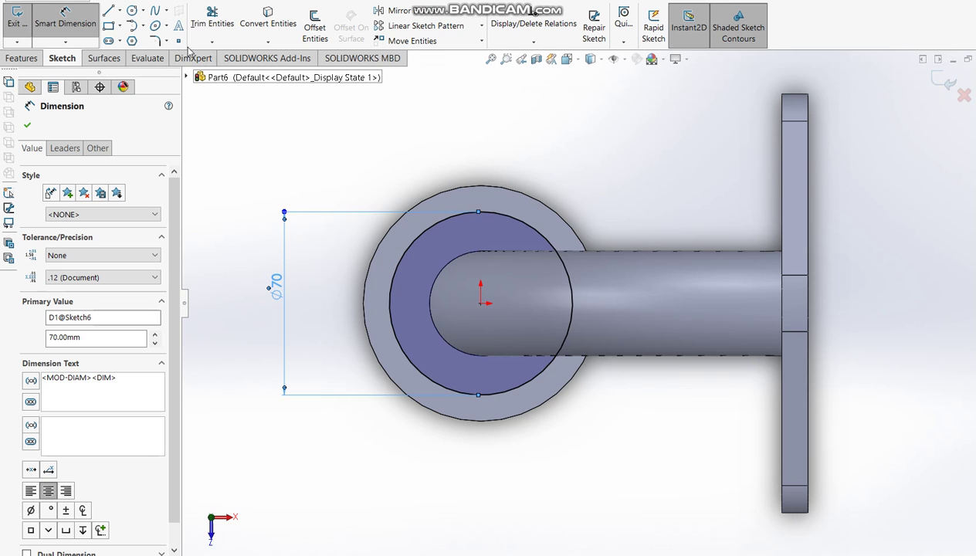
Add a Ø10 circle on the Ø70 circle's top point and make the Ø70 circle construction.
click(480, 212)
click(499, 220)
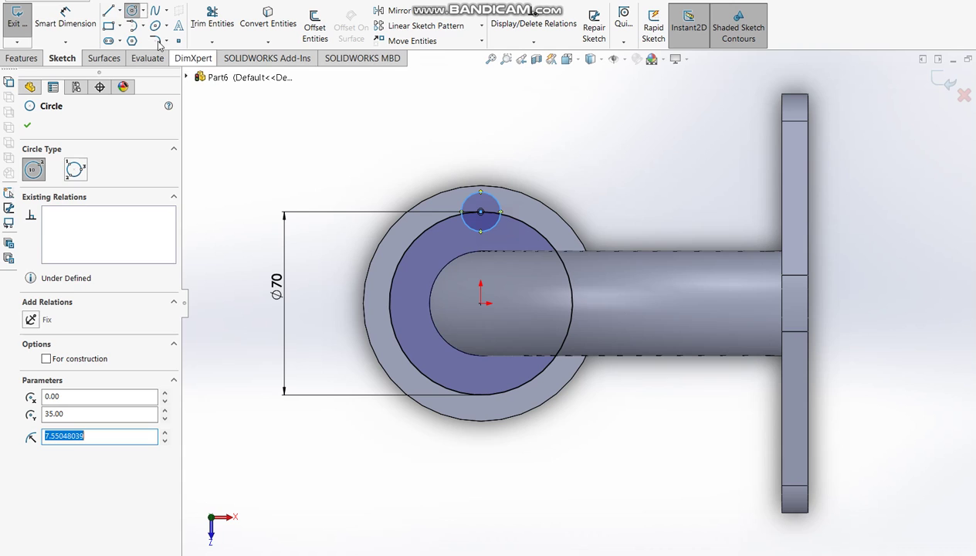
click(66, 17)
click(498, 205)
click(521, 152)
text(10)
key(Return)
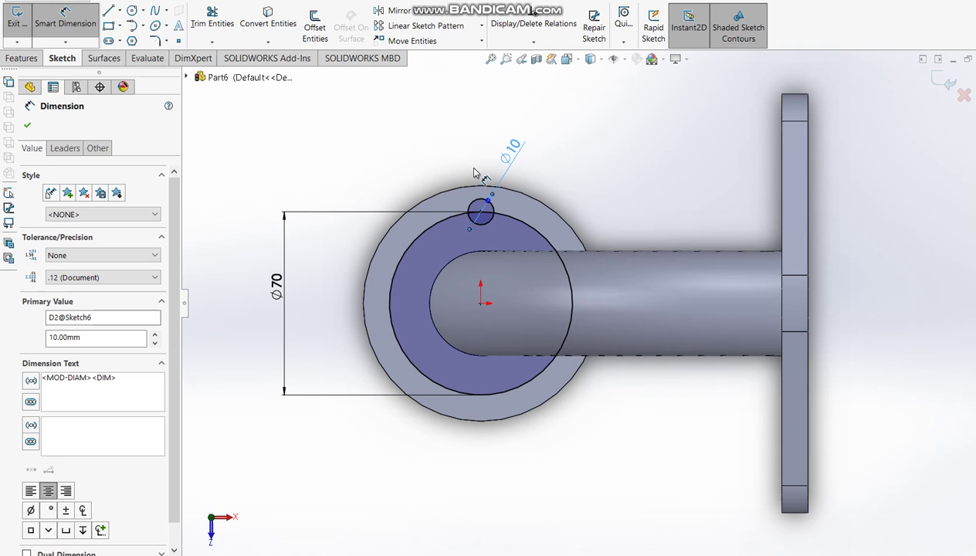
key(Escape)
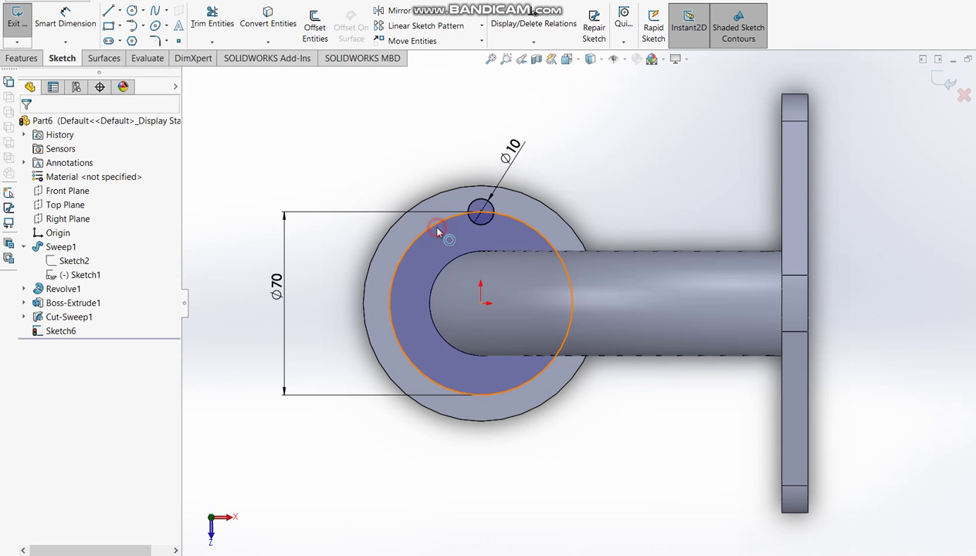
click(438, 231)
click(491, 196)
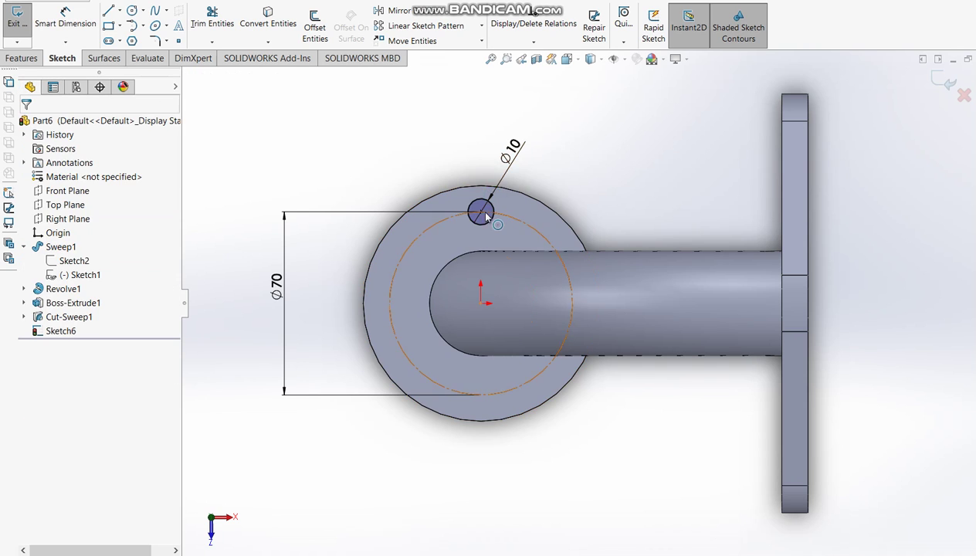
click(481, 26)
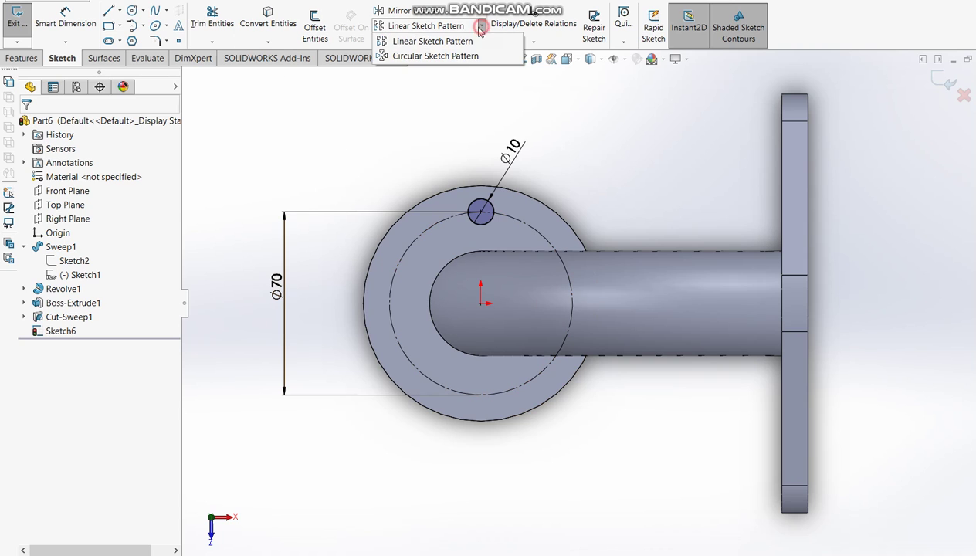
Circular-pattern the Ø10 sketch circle into 4 instances around the Ø70 circle.
click(429, 56)
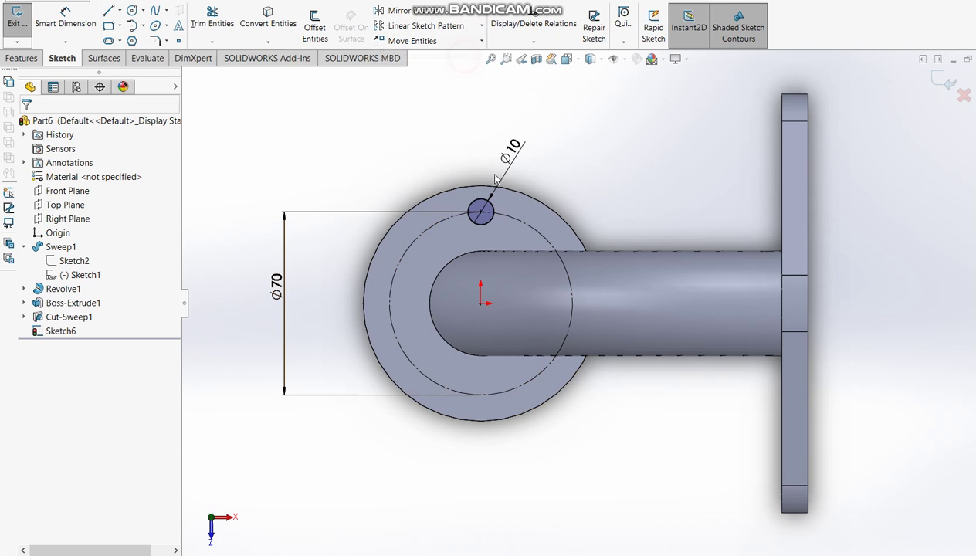
click(484, 220)
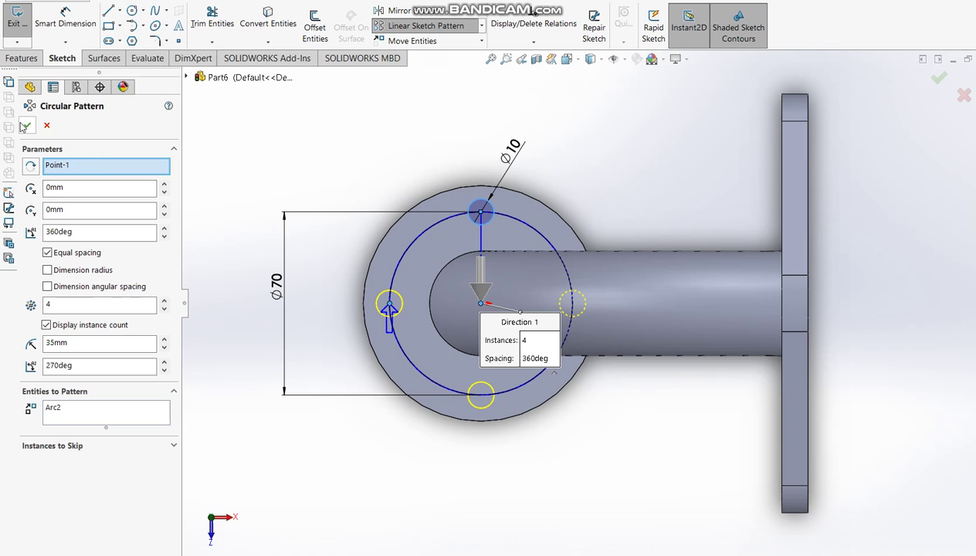
click(27, 125)
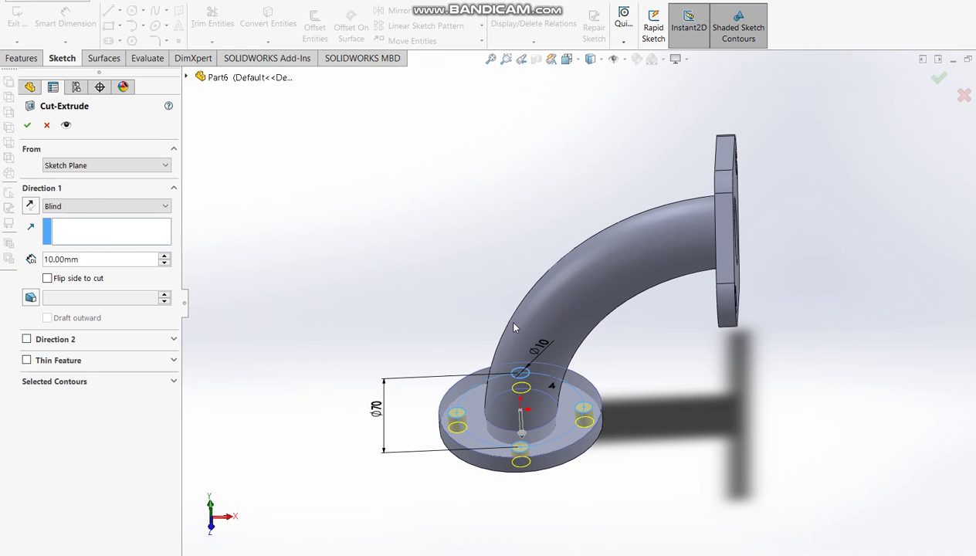
middle_drag(479, 146, 439, 264)
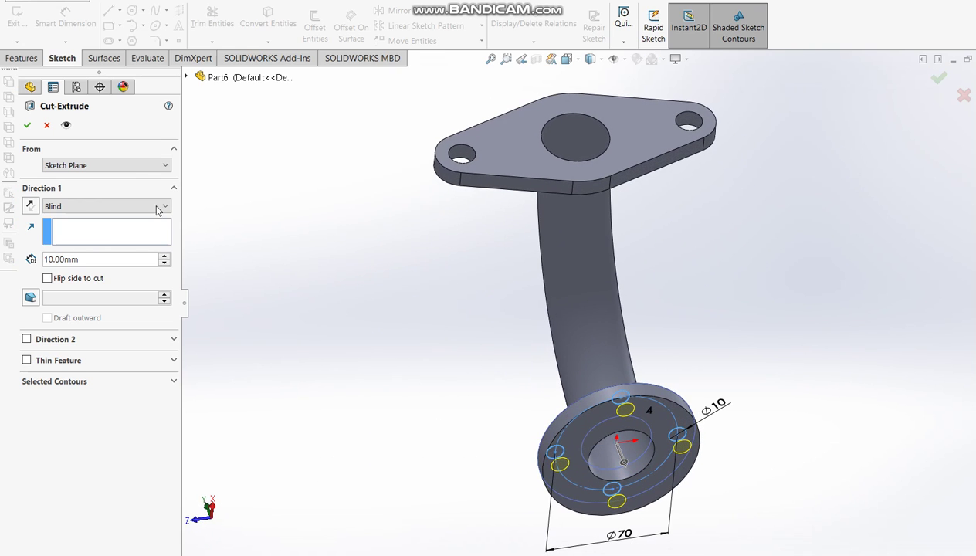
Extrude-cut the four holes Up To Surface, ending at the bottom flange face.
click(122, 206)
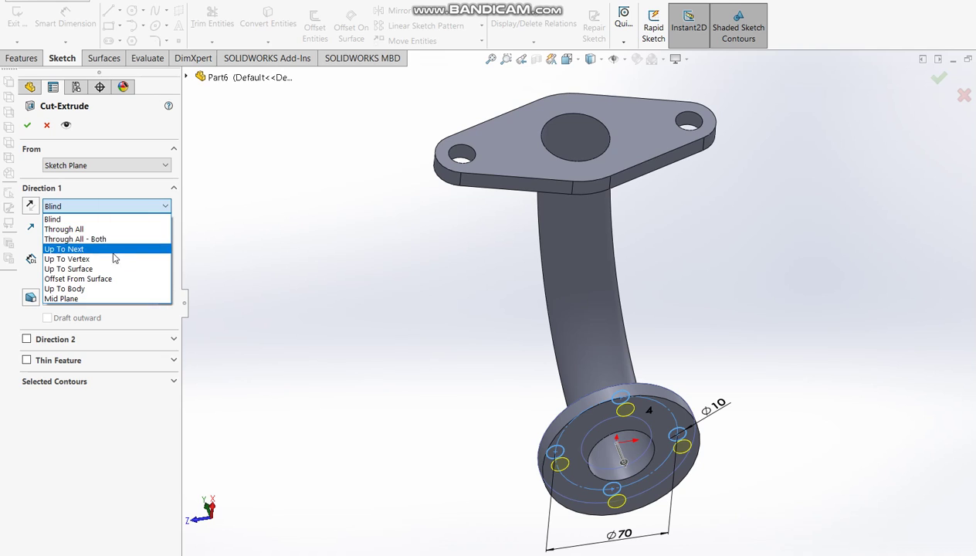
click(78, 269)
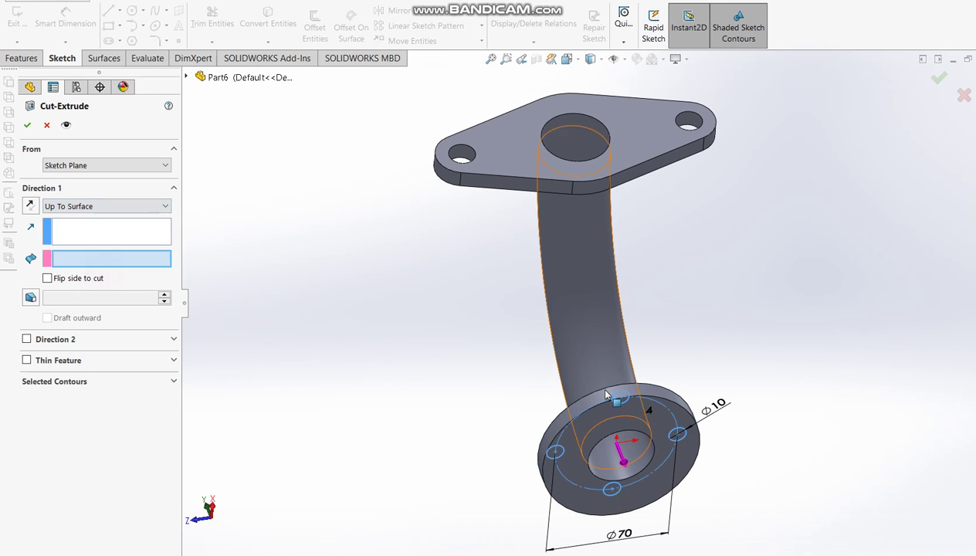
click(665, 421)
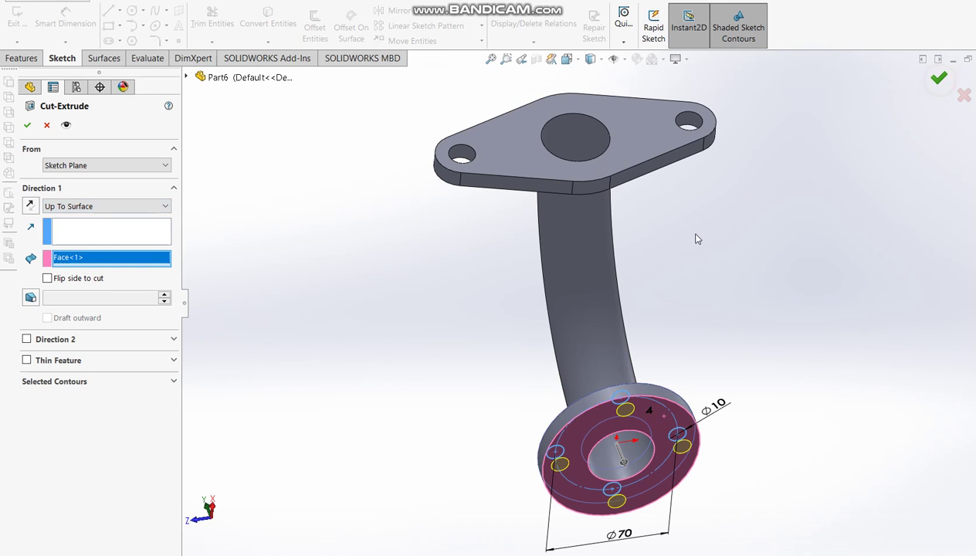
key(Return)
mouse_move(674, 246)
middle_down()
mouse_move(747, 370)
mouse_move(805, 375)
mouse_move(755, 384)
middle_up()
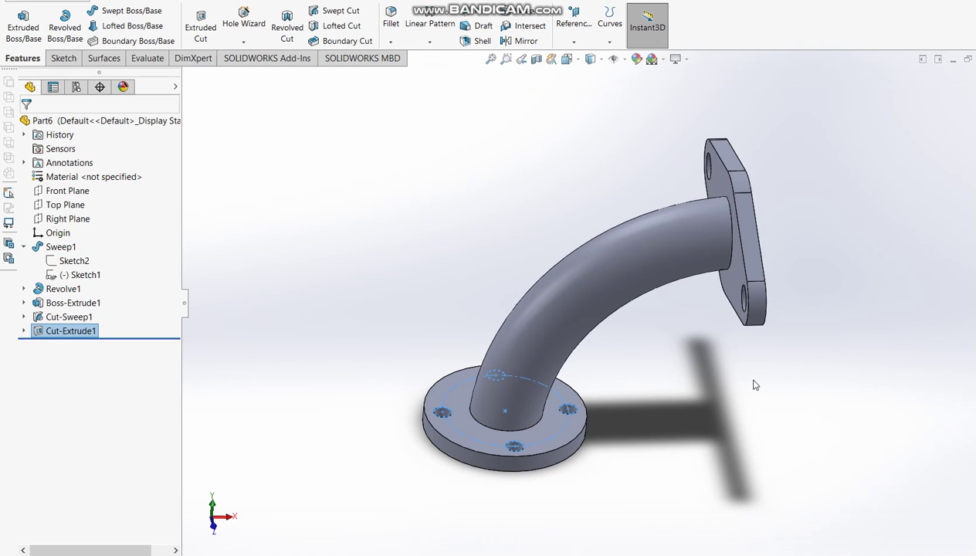
click(701, 400)
Apply a cyan appearance to the whole Part6 elbow body.
middle_drag(551, 451, 523, 458)
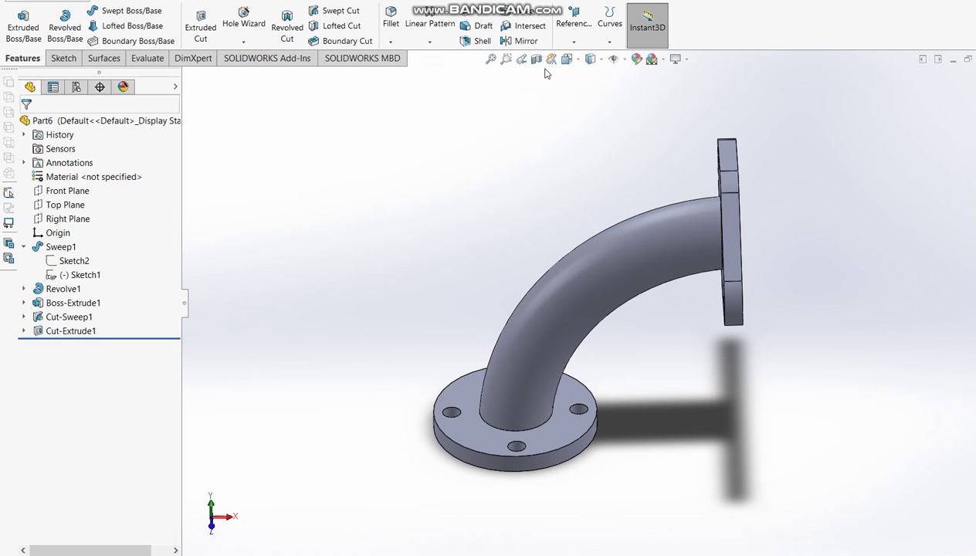
click(636, 59)
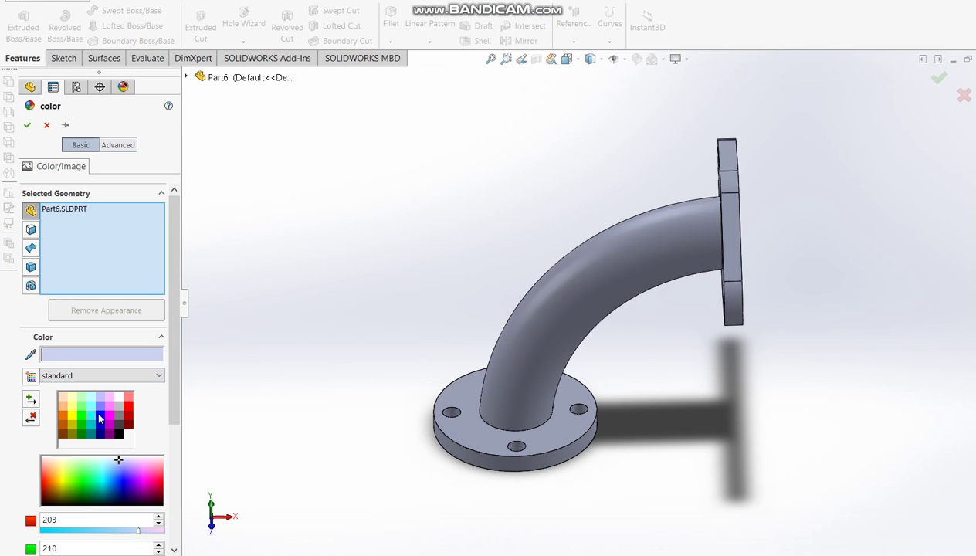
click(91, 418)
click(405, 291)
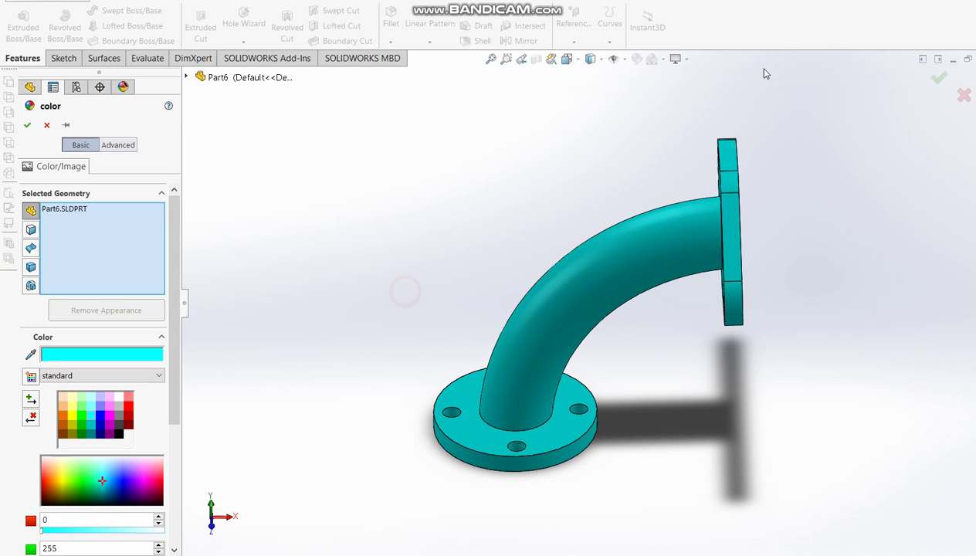
click(940, 82)
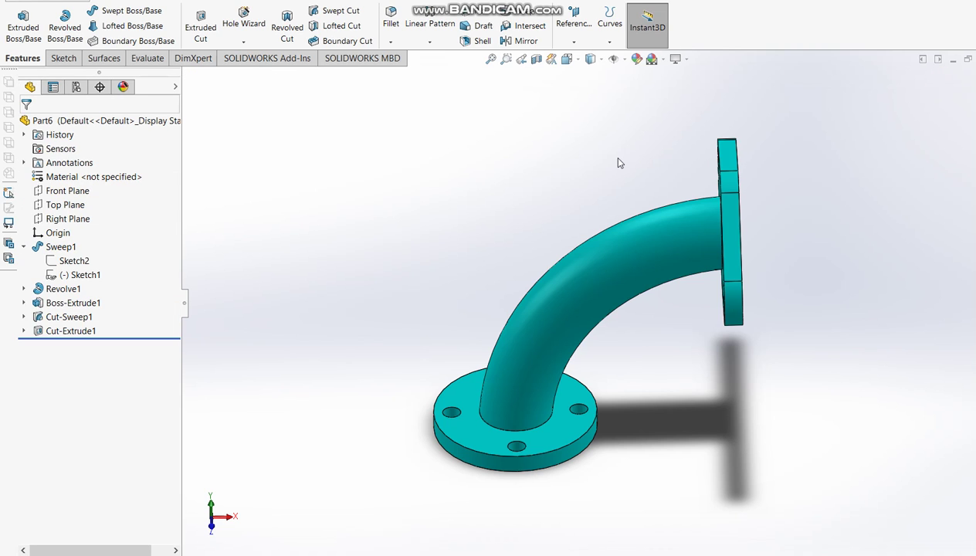
Inspect both flanges of the teal elbow, then bring up the tutorial-23 reference drawing.
middle_drag(592, 267, 619, 382)
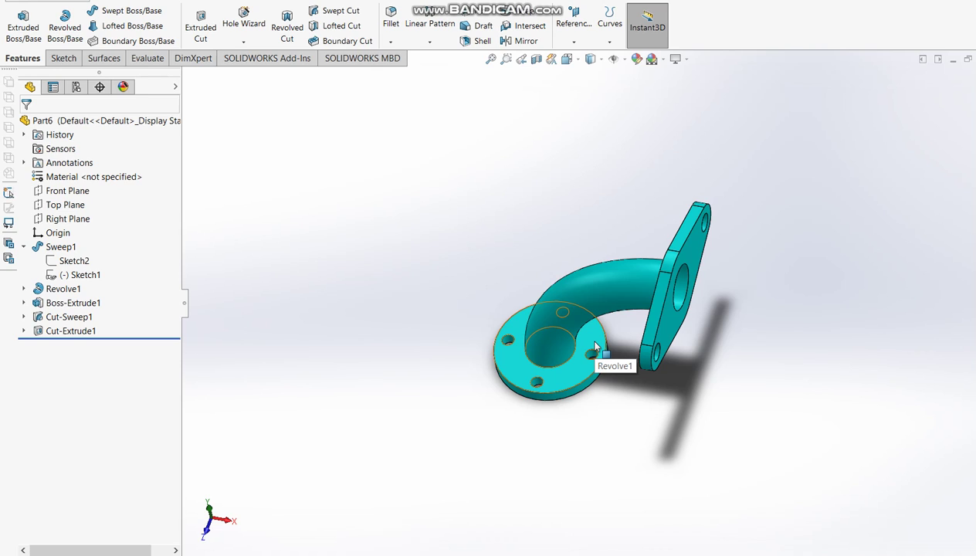
mouse_move(594, 346)
middle_down()
mouse_move(477, 257)
mouse_move(544, 359)
mouse_move(466, 291)
mouse_move(496, 418)
middle_up()
mouse_move(510, 301)
middle_down()
mouse_move(606, 426)
mouse_move(712, 444)
middle_up()
key(alt+Tab)
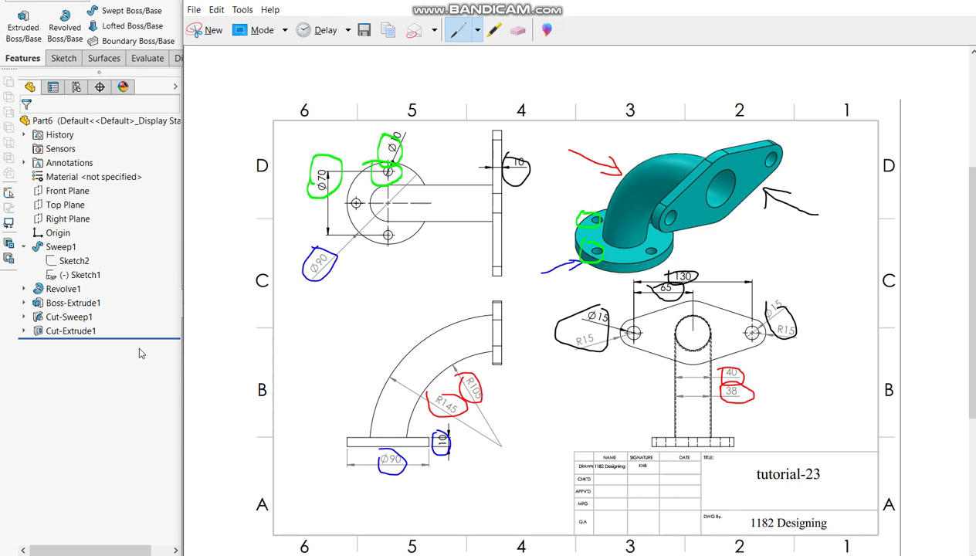
Close the Snipping Tool reference drawing and view the square top flange of the model.
click(112, 388)
mouse_move(676, 307)
middle_down()
mouse_move(422, 277)
mouse_move(431, 289)
mouse_move(635, 306)
mouse_move(456, 409)
mouse_move(363, 246)
mouse_move(480, 235)
mouse_move(620, 289)
mouse_move(838, 122)
mouse_move(834, 220)
mouse_move(810, 237)
mouse_move(794, 230)
middle_up()
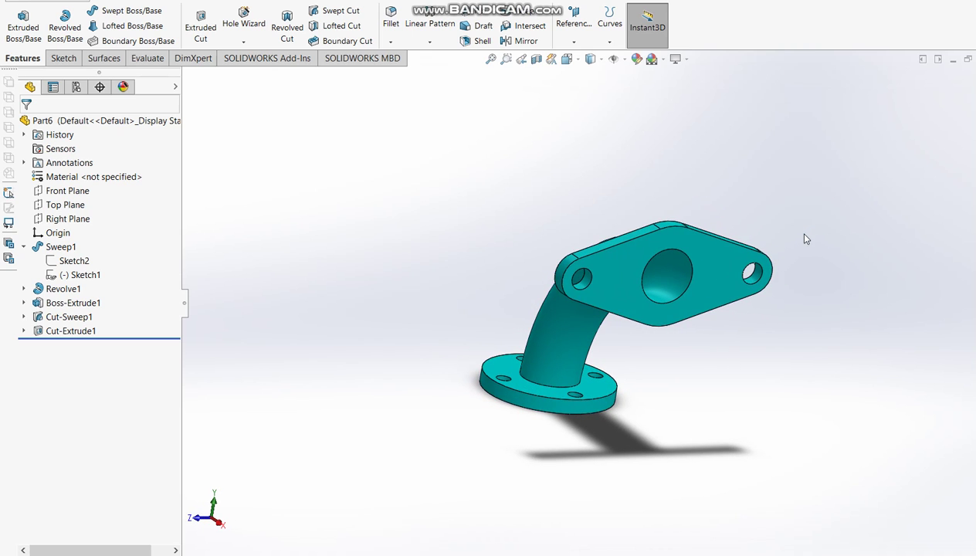
scroll(656, 264, down, 2)
scroll(584, 301, up, 2)
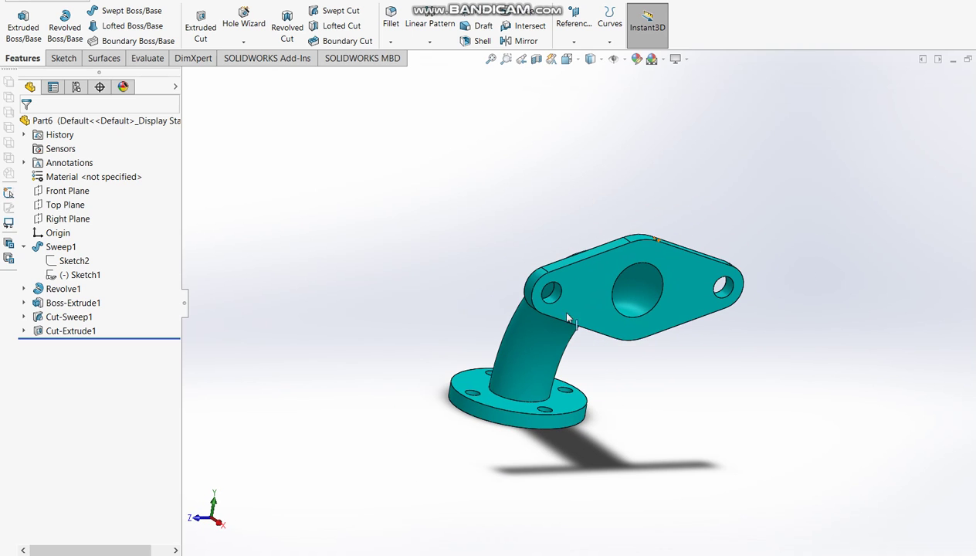
mouse_move(686, 388)
middle_down()
mouse_move(620, 408)
mouse_move(693, 425)
mouse_move(702, 446)
middle_up()
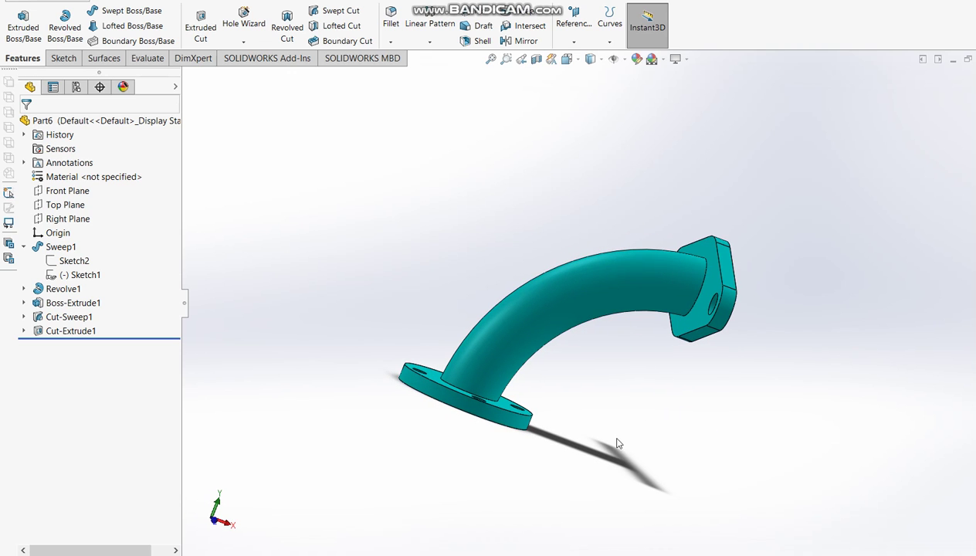
mouse_move(612, 365)
middle_down()
mouse_move(501, 285)
mouse_move(390, 226)
mouse_move(310, 263)
mouse_move(386, 226)
middle_up()
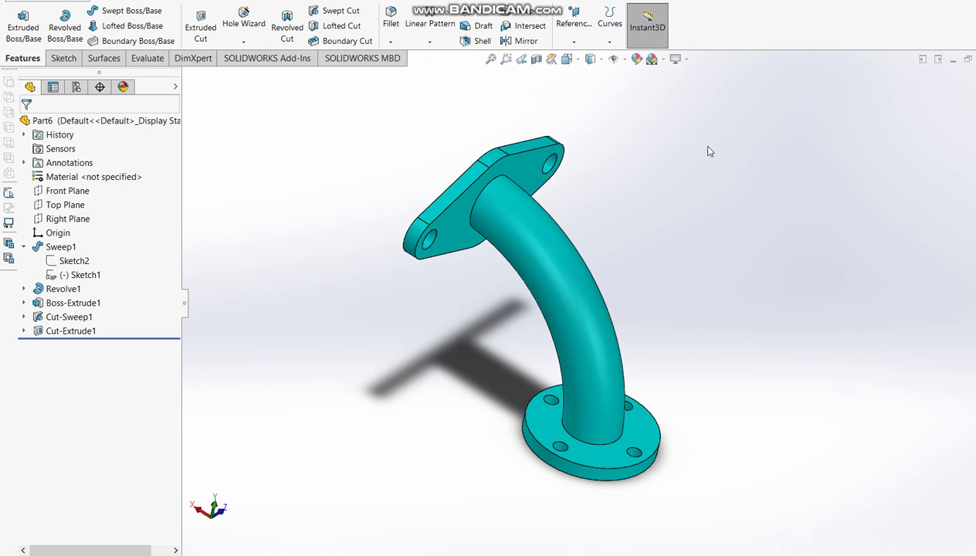
middle_drag(517, 277, 448, 304)
mouse_move(522, 325)
middle_down()
mouse_move(581, 298)
mouse_move(442, 202)
mouse_move(647, 152)
mouse_move(592, 468)
mouse_move(618, 499)
mouse_move(647, 498)
mouse_move(599, 499)
mouse_move(629, 536)
middle_up()
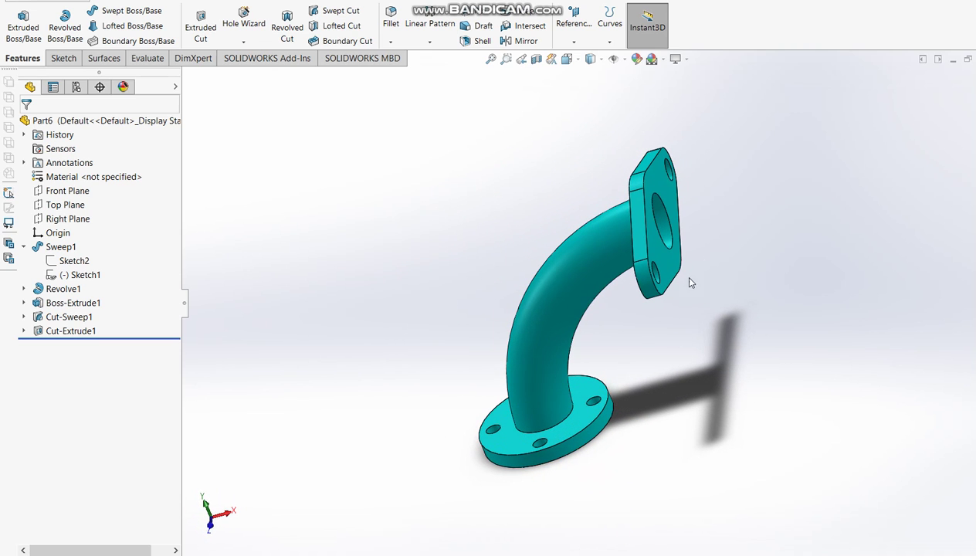